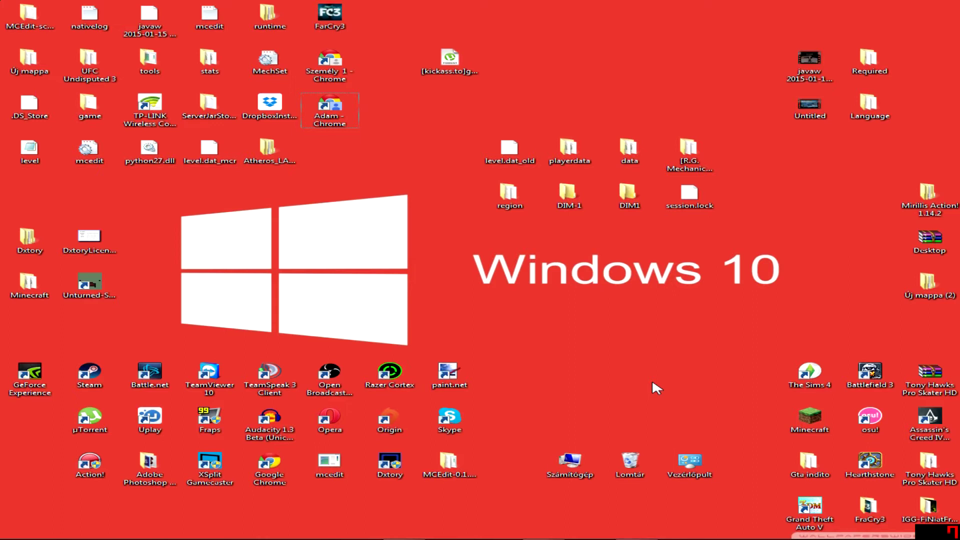
Step: Examine the server files inside the existing Minecraft folder on the desktop and return the folder to its original place
{"action": "left_click_drag", "start_coordinate": [15, 278], "coordinate": [625, 281]}
{"action": "double_click", "coordinate": [622, 278]}
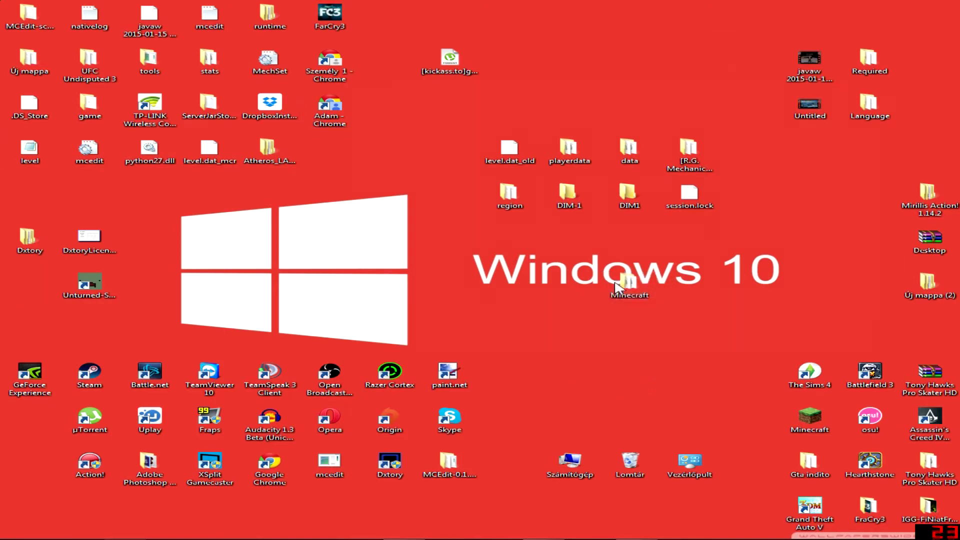
{"action": "left_click_drag", "start_coordinate": [647, 250], "coordinate": [851, 81]}
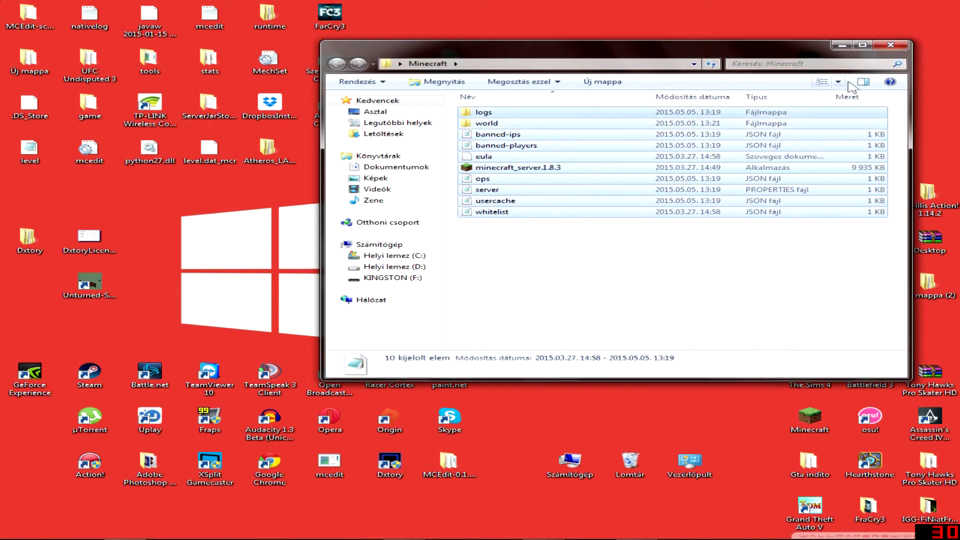
{"action": "left_click", "coordinate": [842, 45]}
{"action": "left_click_drag", "start_coordinate": [629, 282], "coordinate": [30, 284]}
Step: Switch to Opera and search Google for "minecraft"
{"action": "left_click", "coordinate": [404, 518]}
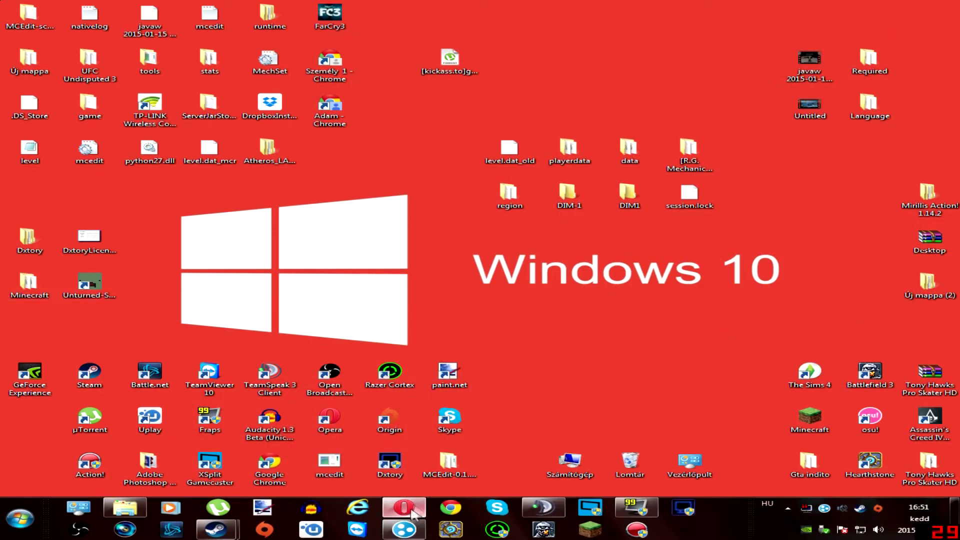
{"action": "left_click", "coordinate": [645, 9]}
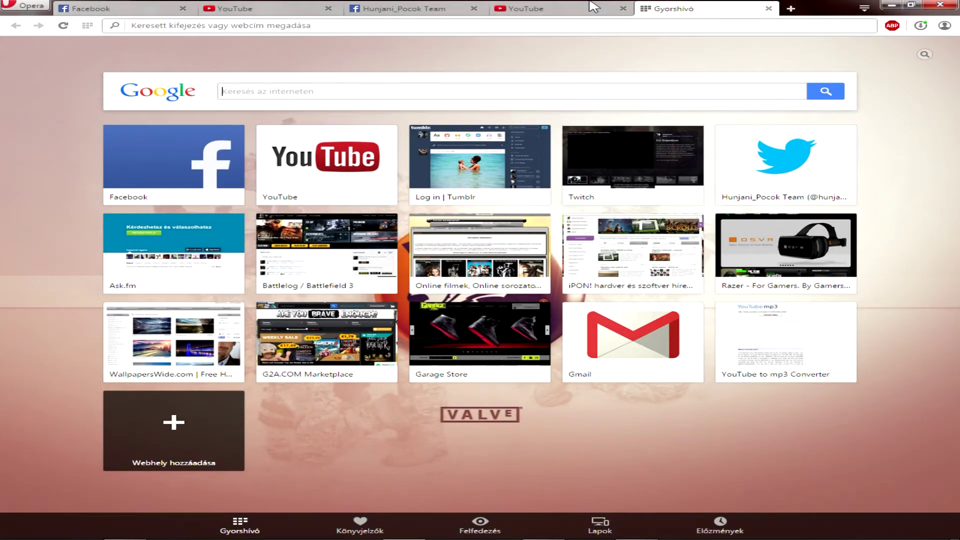
{"action": "type", "text": "mind"}
{"action": "key", "text": "BackSpace"}
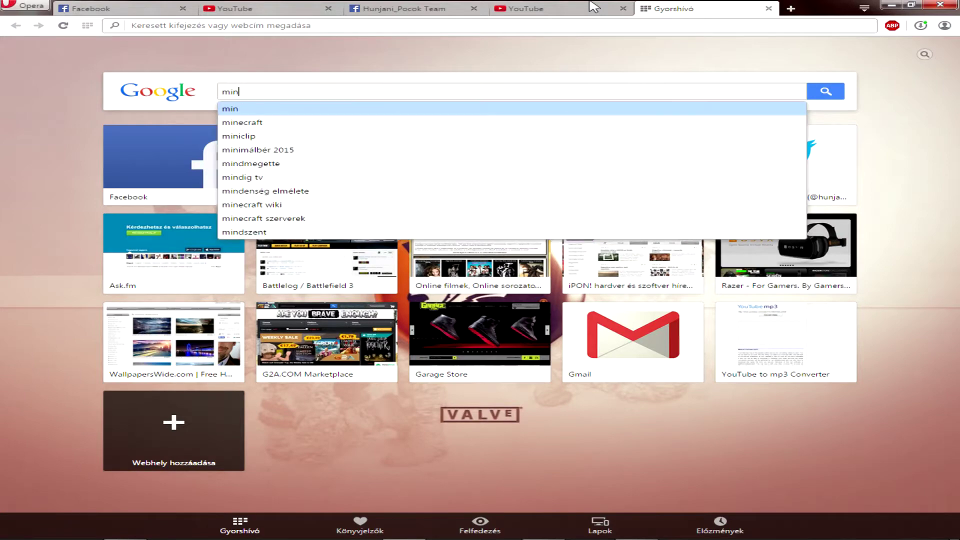
{"action": "key", "text": "Down"}
{"action": "key", "text": "Return"}
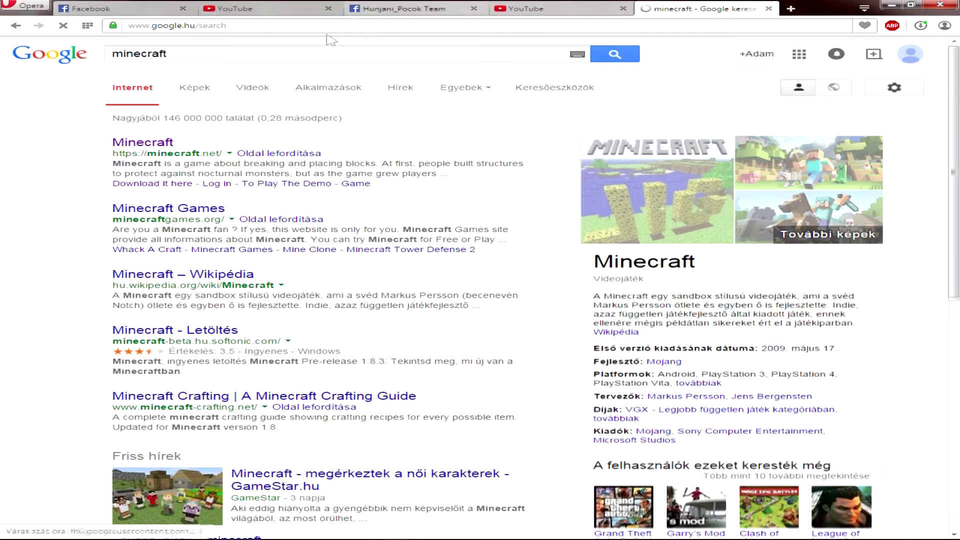
Step: Download minecraft_server.1.8.4.exe from the download page of the official minecraft.net site
{"action": "left_click", "coordinate": [150, 144]}
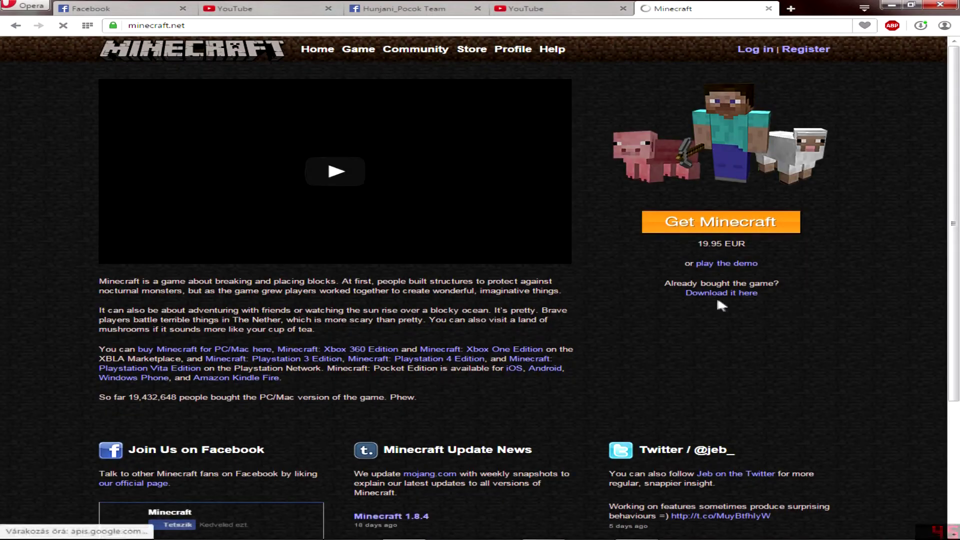
{"action": "left_click", "coordinate": [714, 296]}
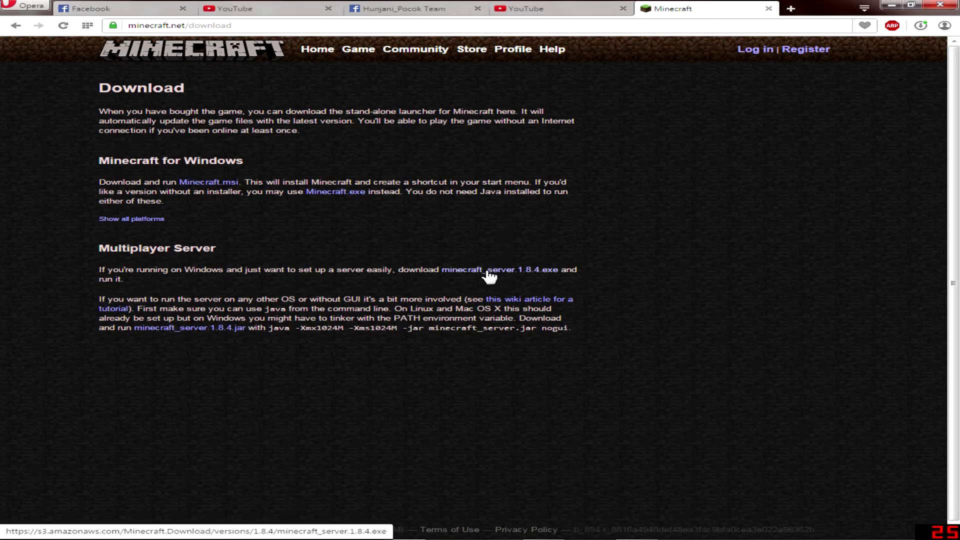
{"action": "left_click", "coordinate": [526, 267]}
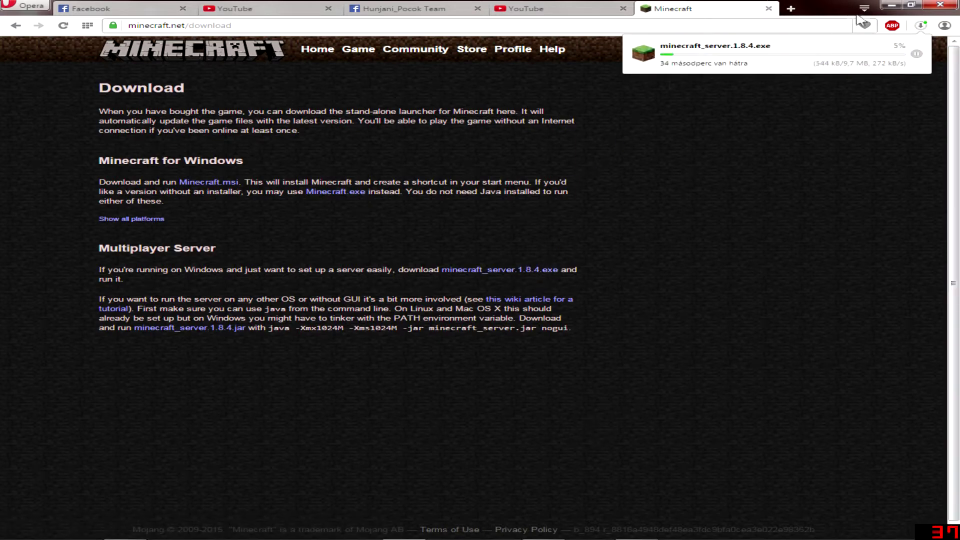
Step: Create a new desktop folder named "Memicraft Szerver" and open it
{"action": "left_click", "coordinate": [886, 7]}
{"action": "right_click", "coordinate": [730, 311]}
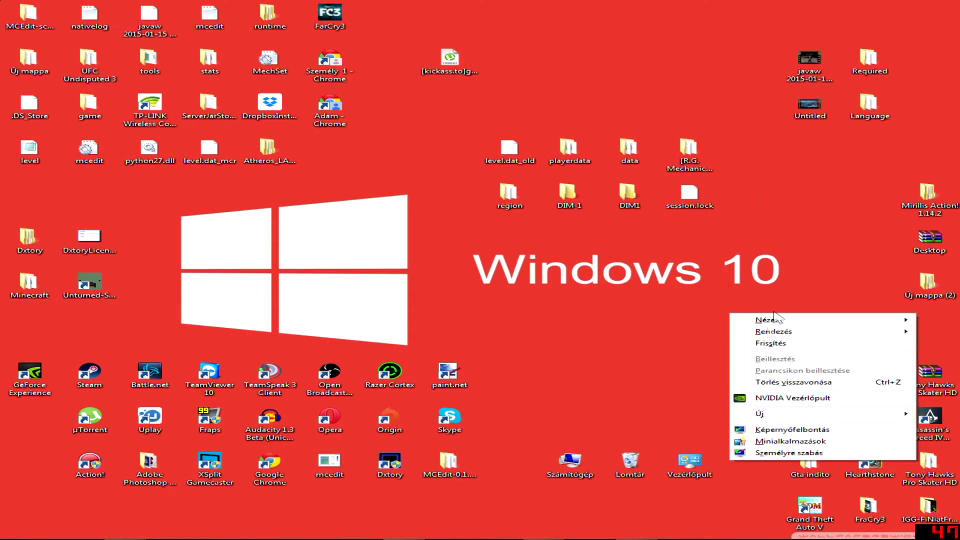
{"action": "mouse_move", "coordinate": [786, 418]}
{"action": "left_click", "coordinate": [710, 419]}
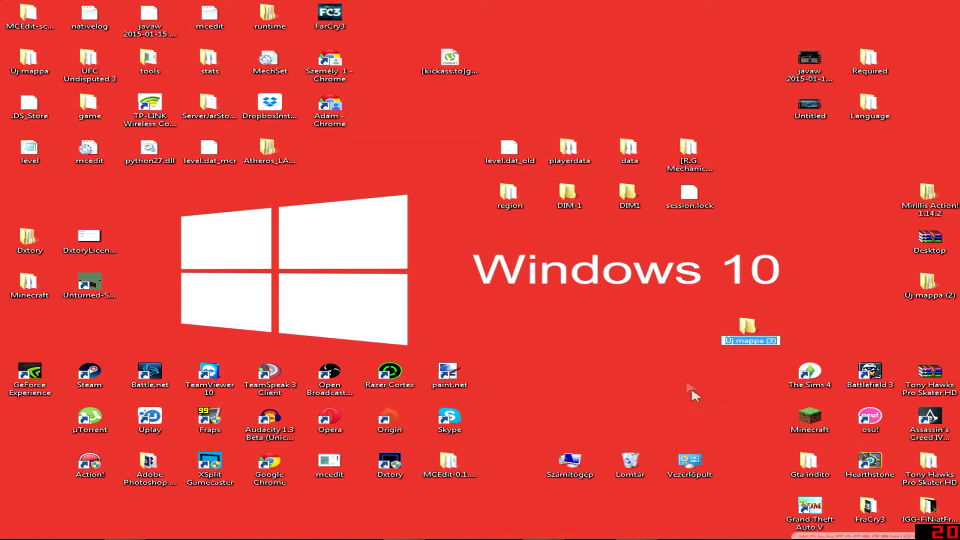
{"action": "type", "text": "Min"}
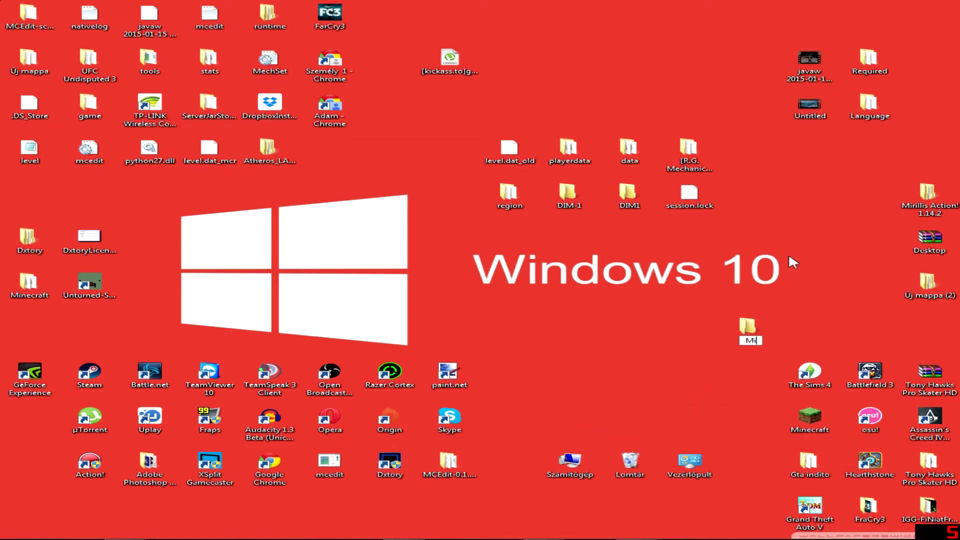
{"action": "key", "text": "BackSpace"}
{"action": "key", "text": "BackSpace"}
{"action": "type", "text": "emicraft Szerver"}
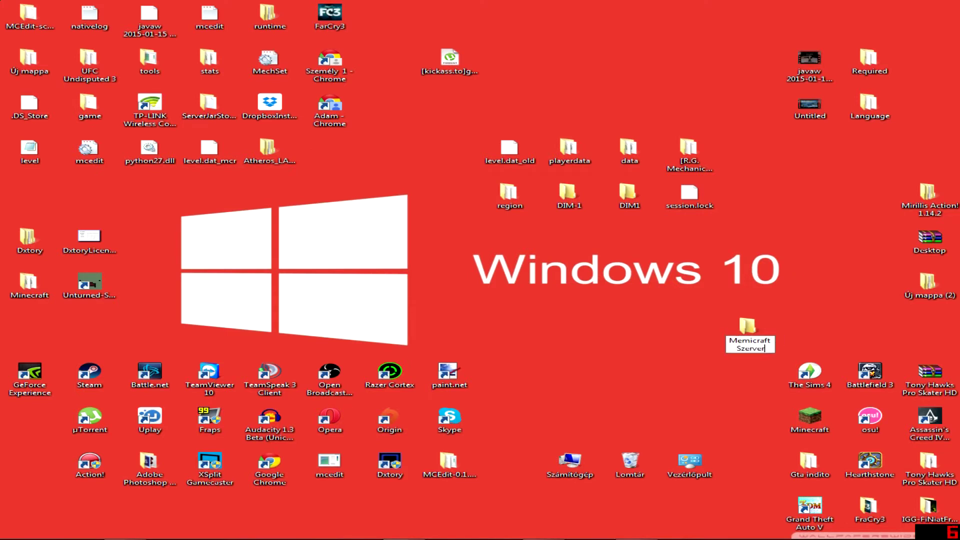
{"action": "key", "text": "Return"}
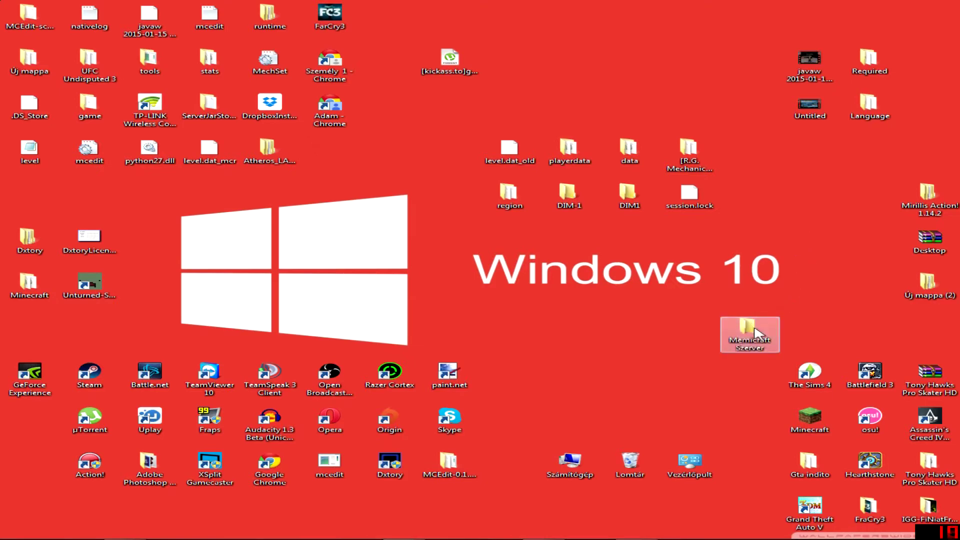
{"action": "key", "text": "Return"}
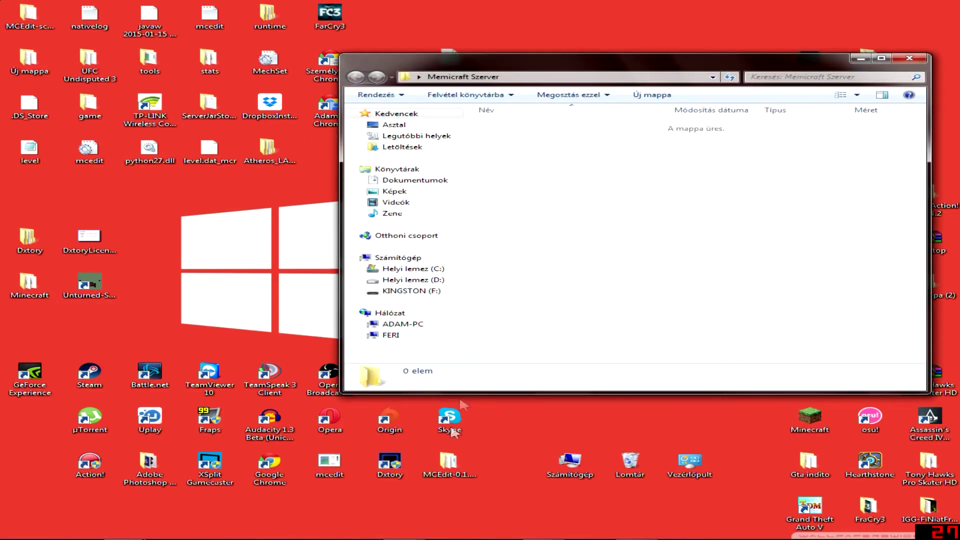
Step: Return to Opera and show the downloaded minecraft_server.1.8.4.exe in its containing folder
{"action": "mouse_move", "coordinate": [404, 507]}
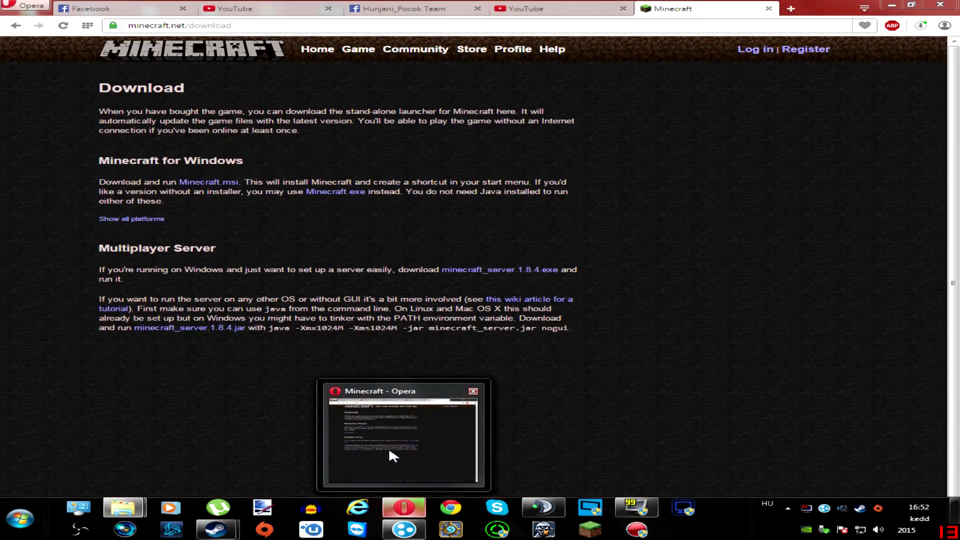
{"action": "left_click", "coordinate": [388, 447]}
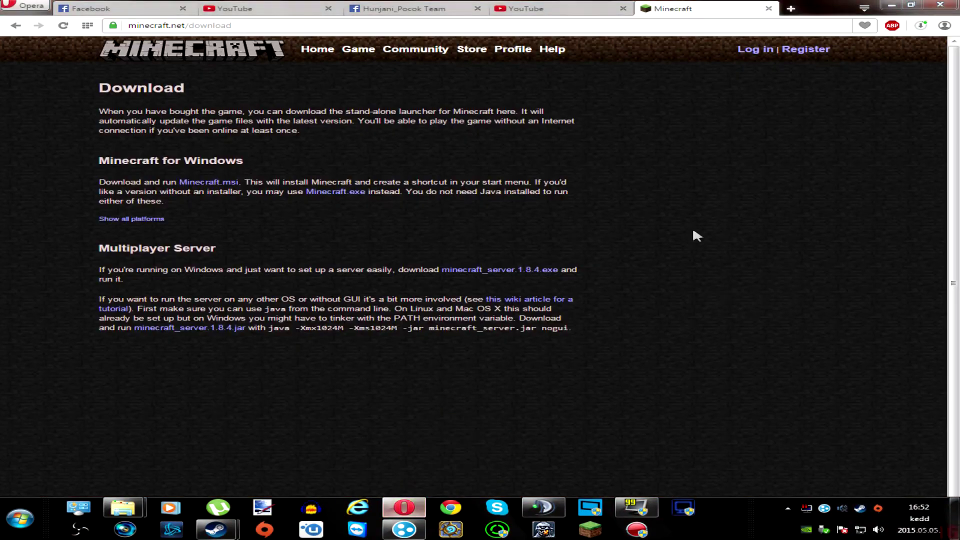
{"action": "left_click", "coordinate": [921, 26]}
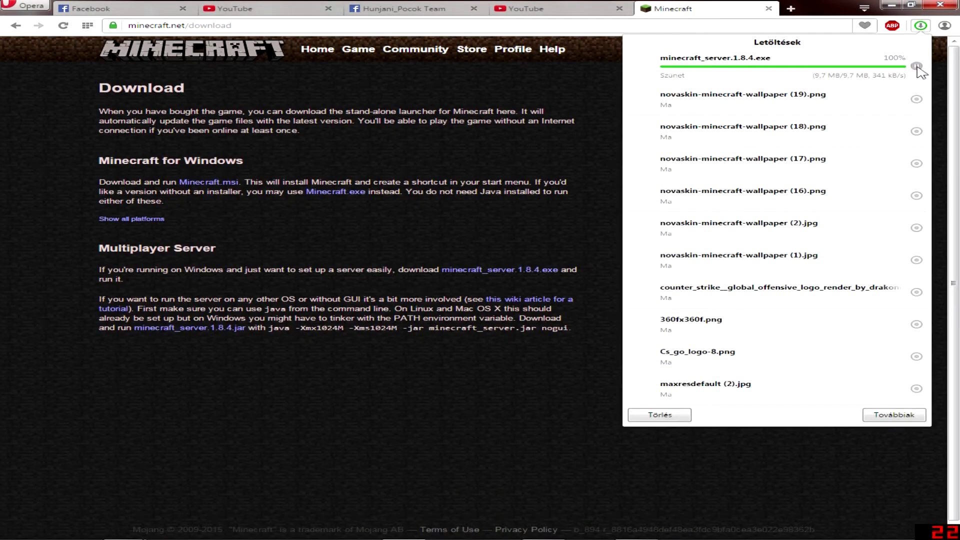
{"action": "left_click", "coordinate": [917, 67]}
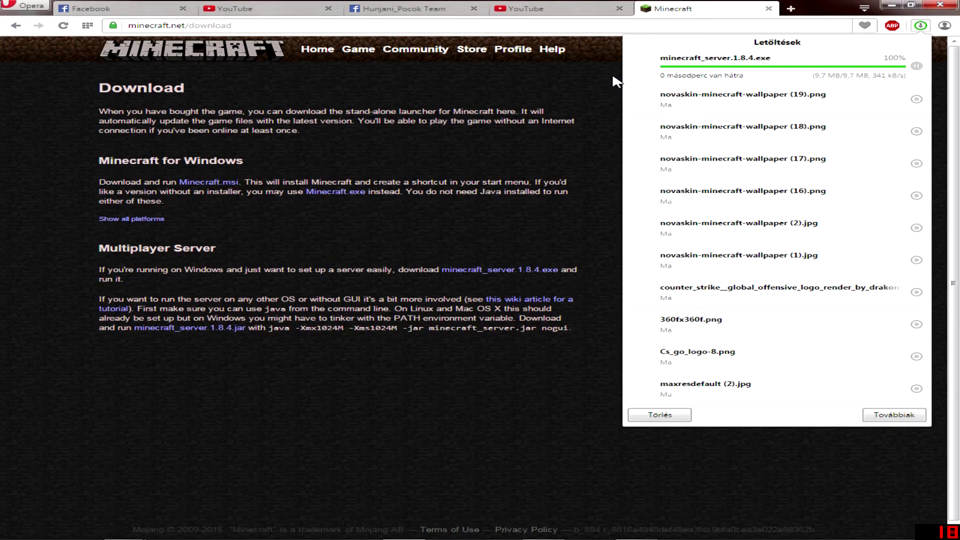
{"action": "left_click", "coordinate": [916, 66]}
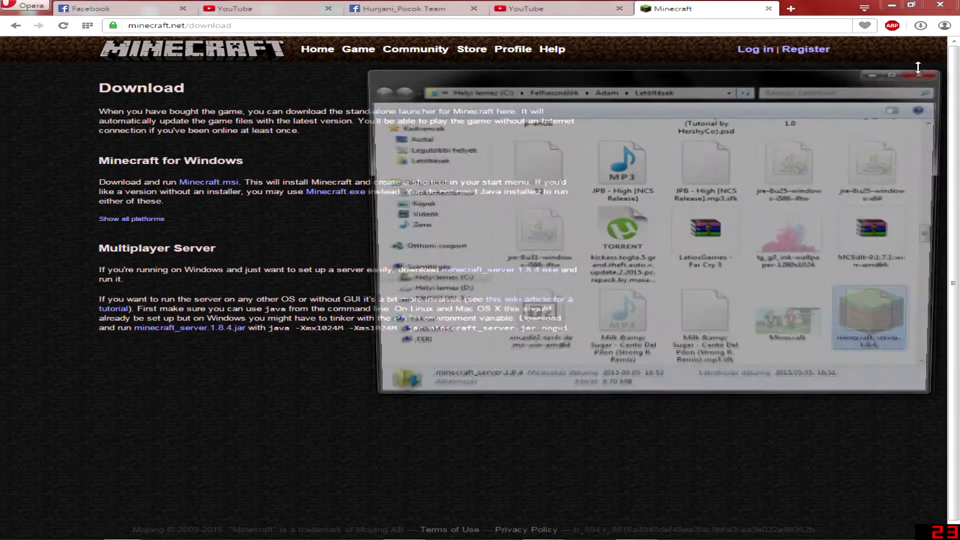
Step: Move minecraft_server.1.8.4 from the Letöltések folder onto the desktop and close that folder's window
{"action": "left_click_drag", "start_coordinate": [883, 321], "coordinate": [793, 405]}
{"action": "left_click", "coordinate": [912, 10]}
{"action": "left_click", "coordinate": [912, 6]}
{"action": "left_click_drag", "start_coordinate": [846, 278], "coordinate": [631, 470]}
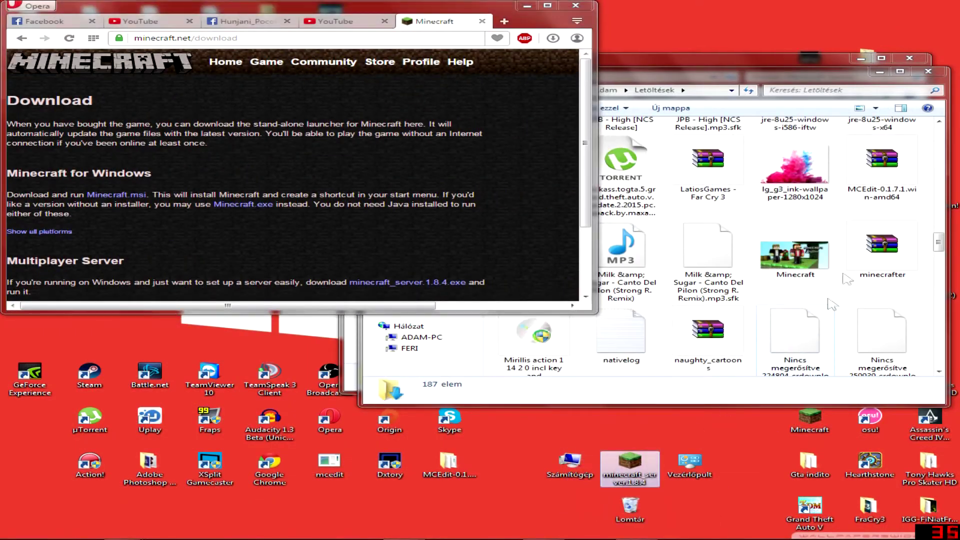
{"action": "left_click", "coordinate": [928, 71]}
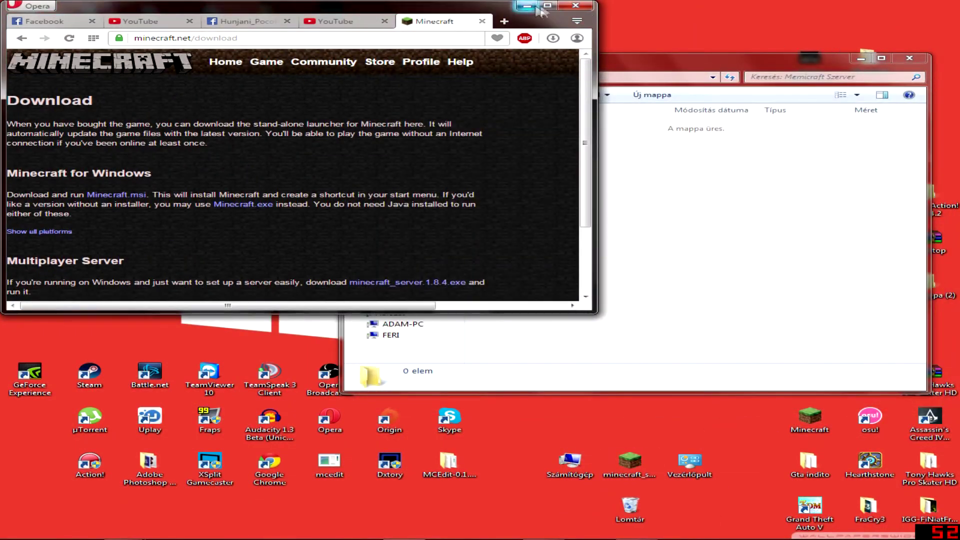
Step: Move minecraft_server.1.8.4 from the desktop into the Memicraft Szerver folder and run it, accepting the security warning
{"action": "left_click", "coordinate": [539, 7]}
{"action": "left_click", "coordinate": [893, 6]}
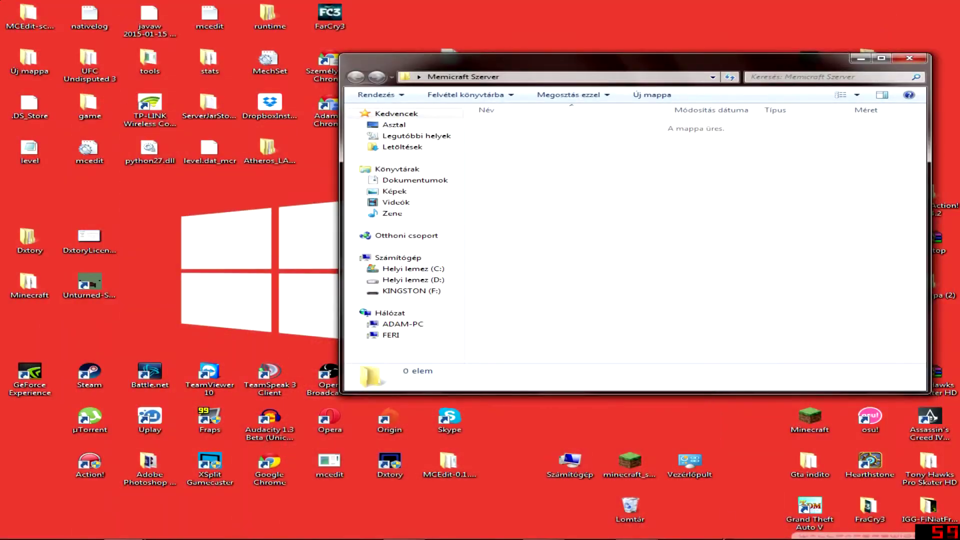
{"action": "left_click_drag", "start_coordinate": [631, 463], "coordinate": [631, 360]}
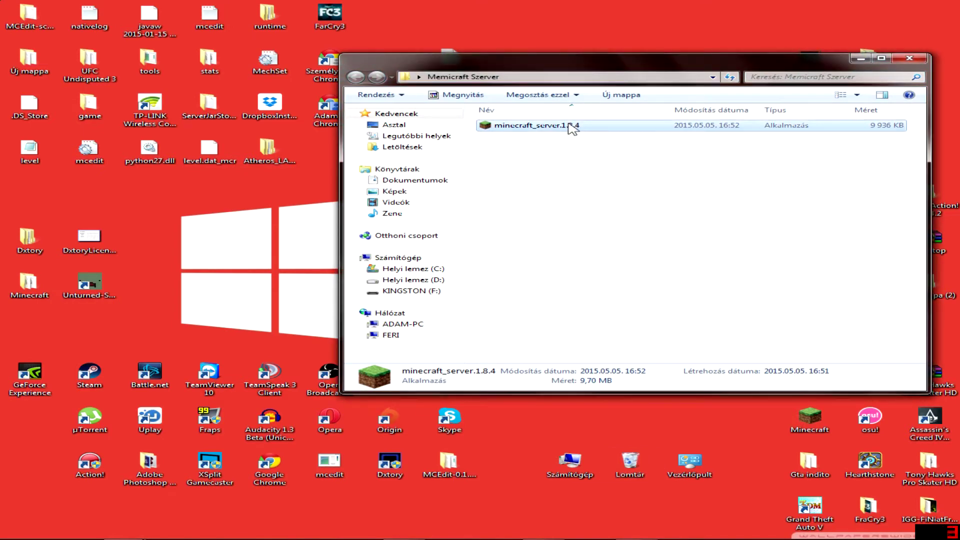
{"action": "double_click", "coordinate": [572, 126]}
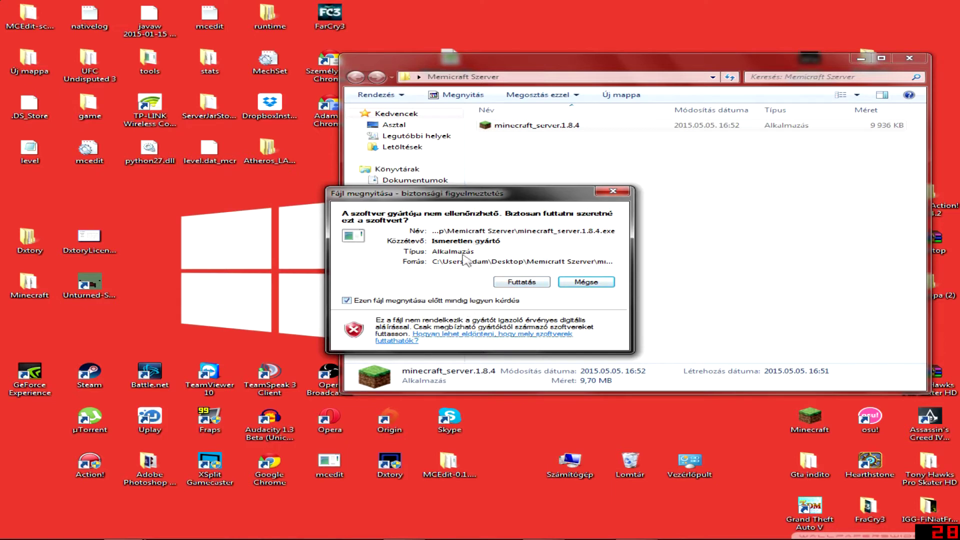
{"action": "left_click", "coordinate": [517, 281]}
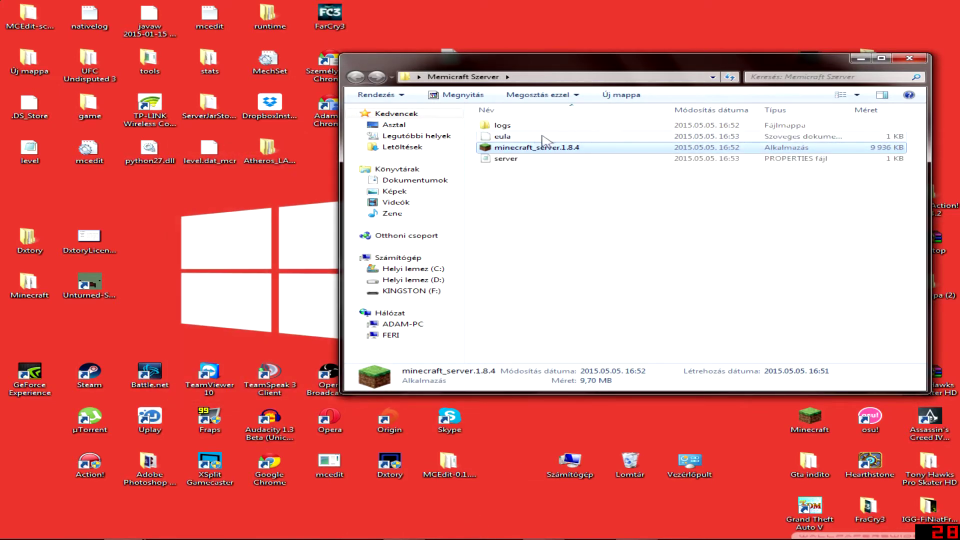
Step: Change the eula file's setting to eula=true, save it and close it
{"action": "left_click", "coordinate": [533, 137]}
{"action": "double_click", "coordinate": [533, 137]}
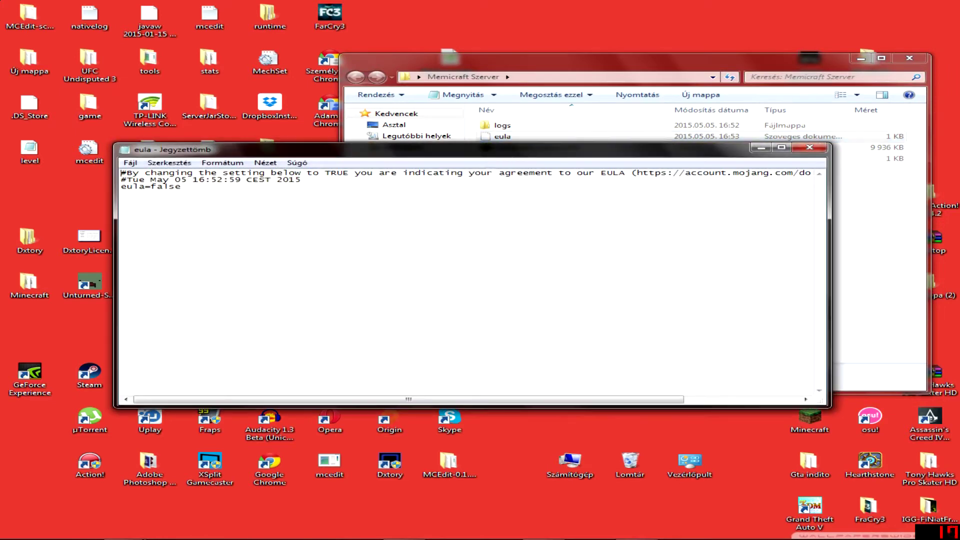
{"action": "key", "text": "BackSpace"}
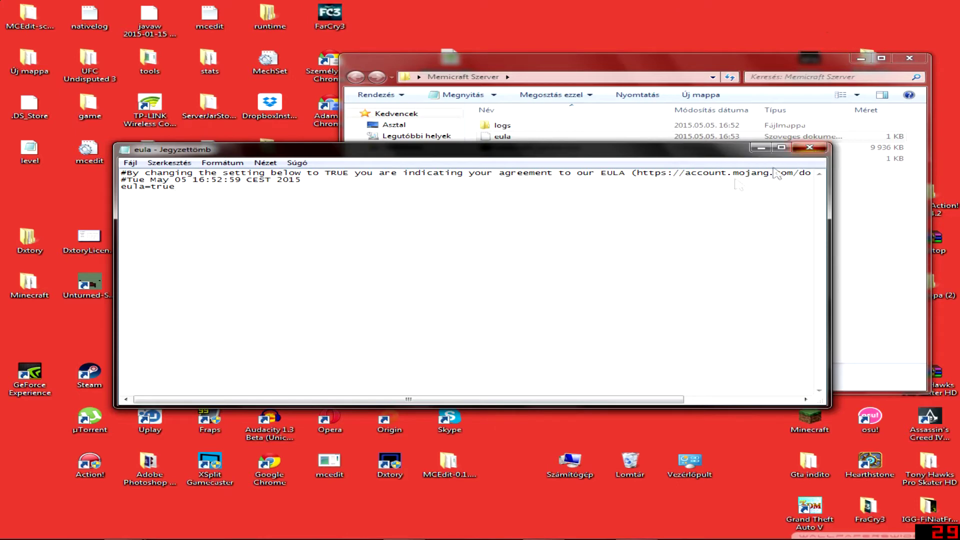
{"action": "left_click", "coordinate": [810, 147]}
{"action": "left_click", "coordinate": [436, 279]}
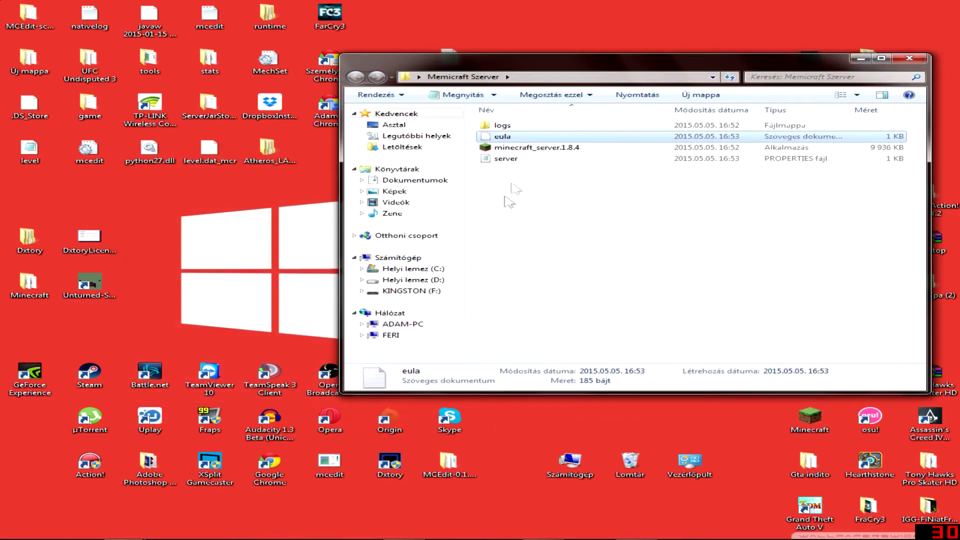
Step: Check the contents of the server properties file in the Memicraft Szerver folder
{"action": "double_click", "coordinate": [532, 162]}
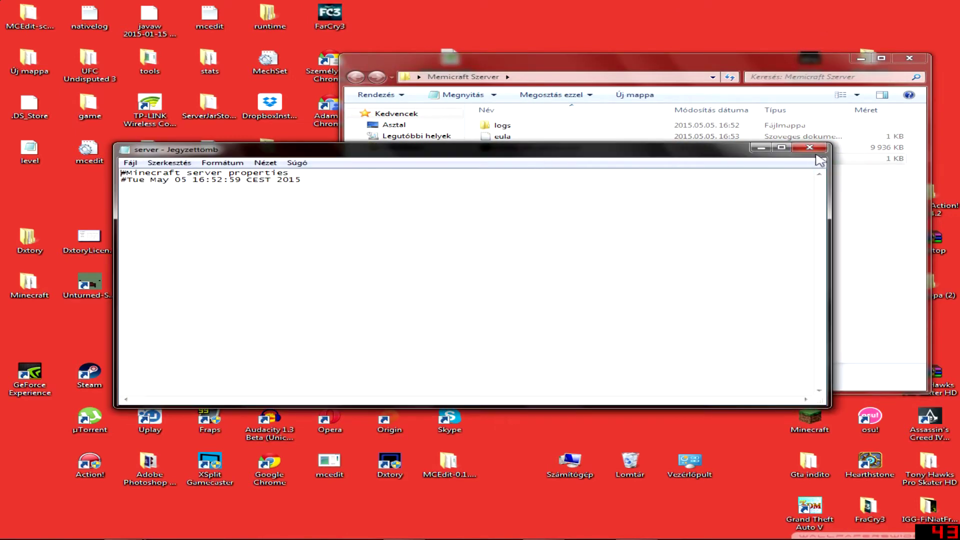
{"action": "left_click", "coordinate": [816, 151]}
Step: Run minecraft_server.1.8.4 again to generate the remaining server files, and close the Minecraft server window
{"action": "double_click", "coordinate": [740, 147]}
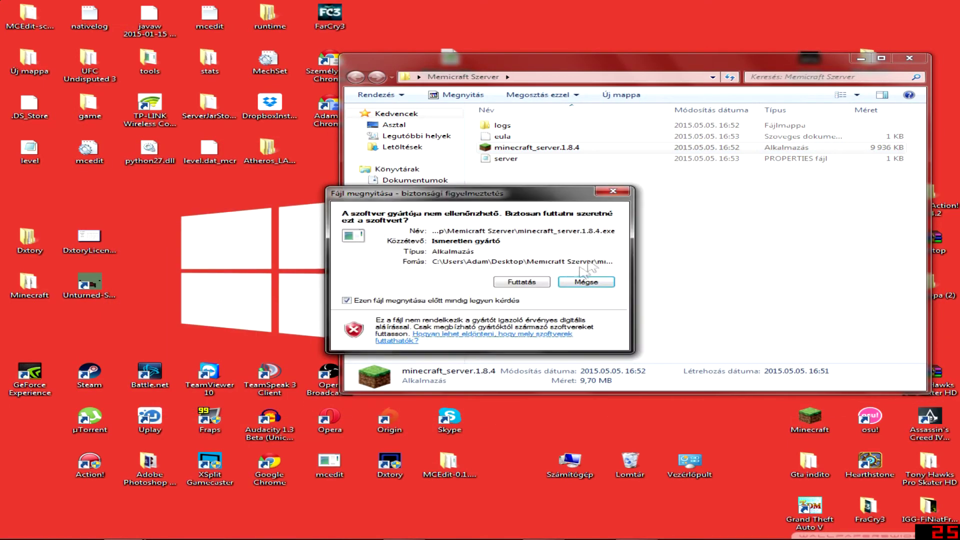
{"action": "left_click", "coordinate": [522, 282]}
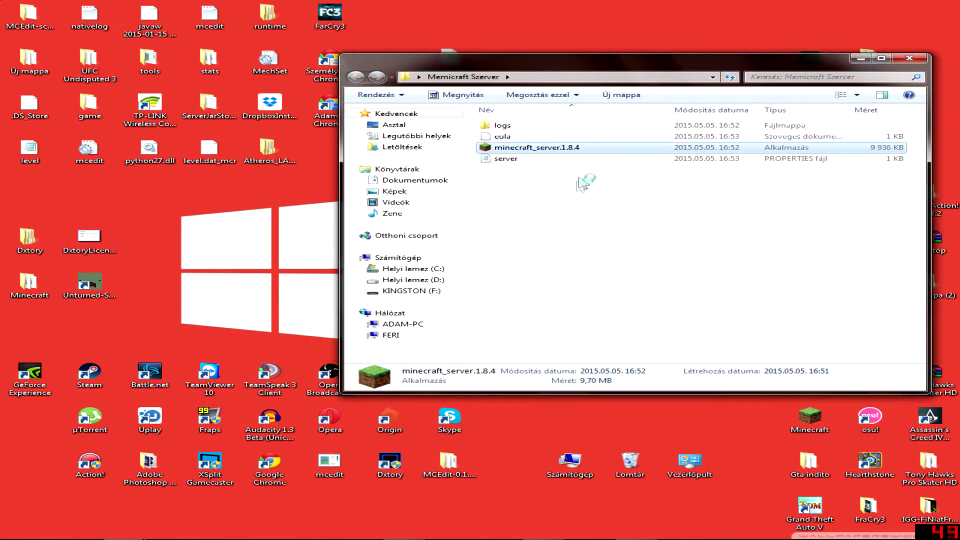
{"action": "left_click_drag", "start_coordinate": [627, 146], "coordinate": [654, 214]}
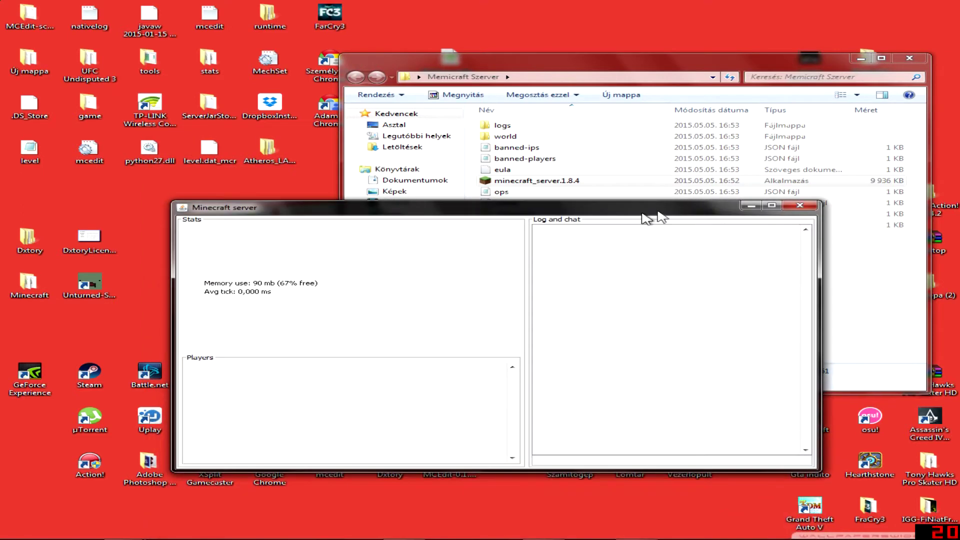
{"action": "left_click", "coordinate": [801, 205]}
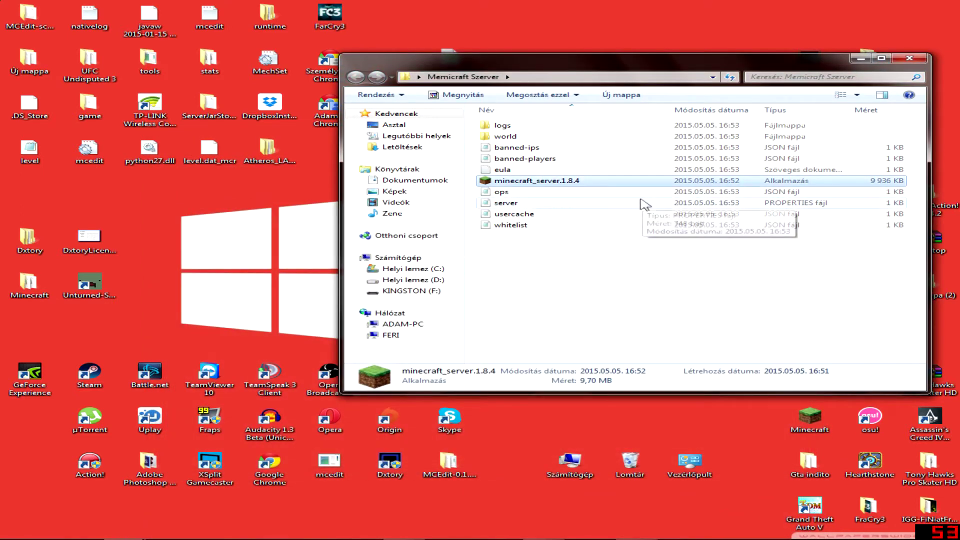
Step: Open the server properties file in the Memicraft Szerver folder and examine its settings, especially the server-ip line
{"action": "left_click", "coordinate": [625, 206]}
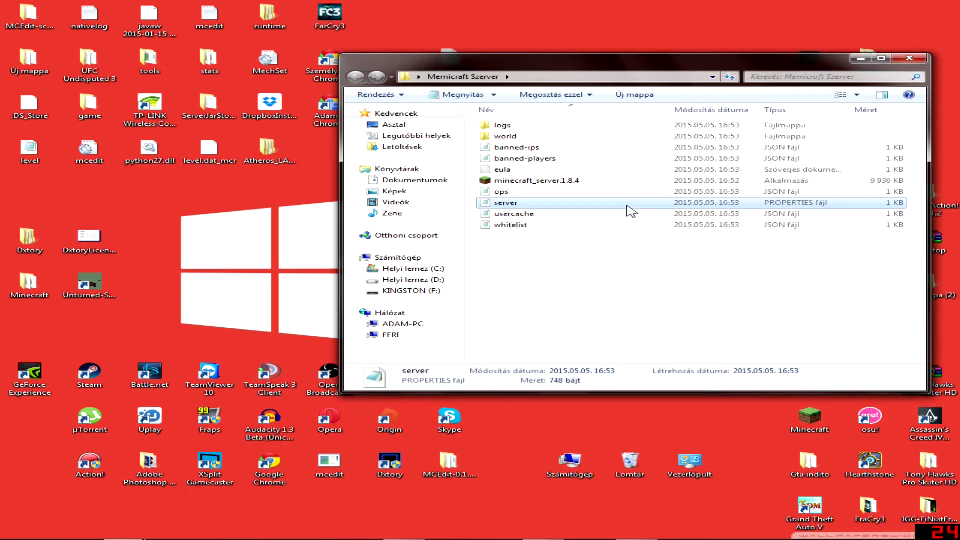
{"action": "double_click", "coordinate": [813, 206]}
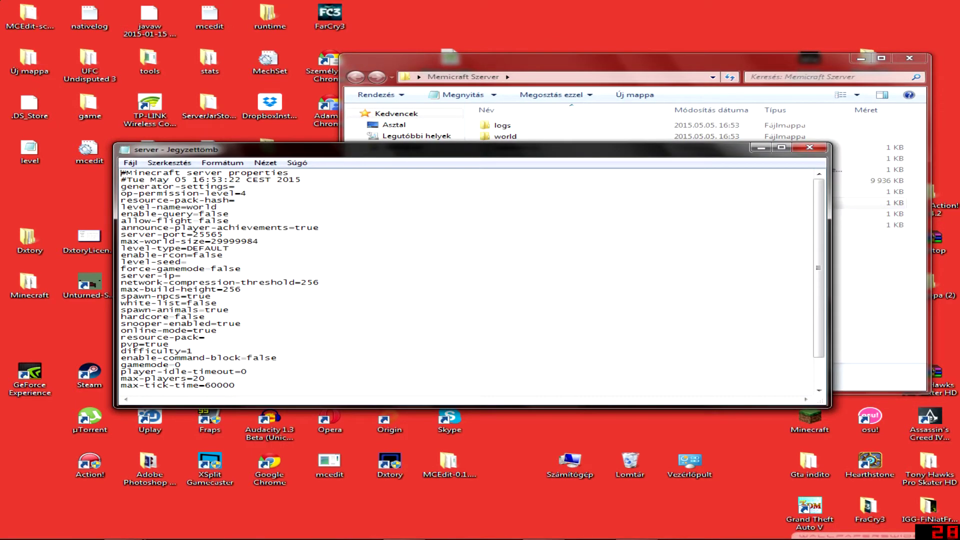
{"action": "left_click_drag", "start_coordinate": [235, 385], "coordinate": [147, 145]}
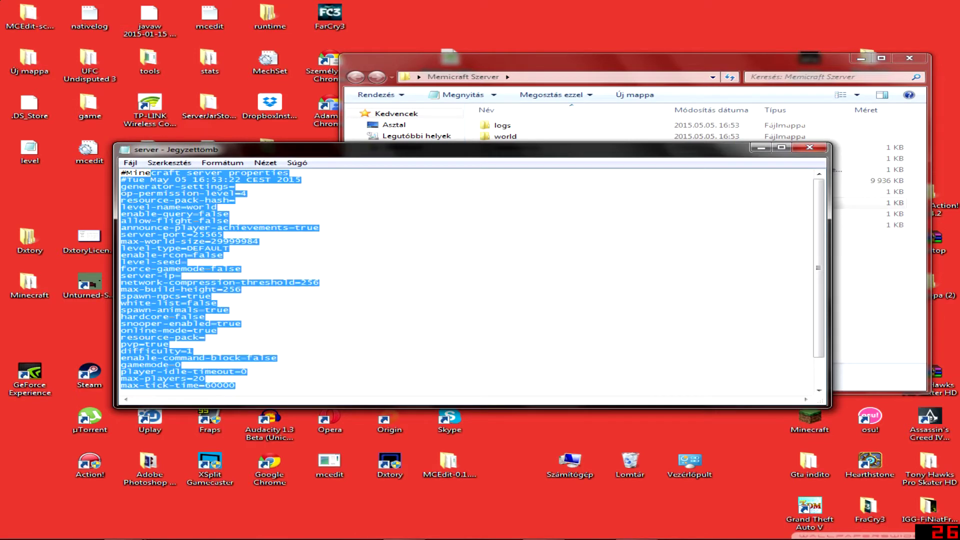
{"action": "left_click", "coordinate": [319, 228]}
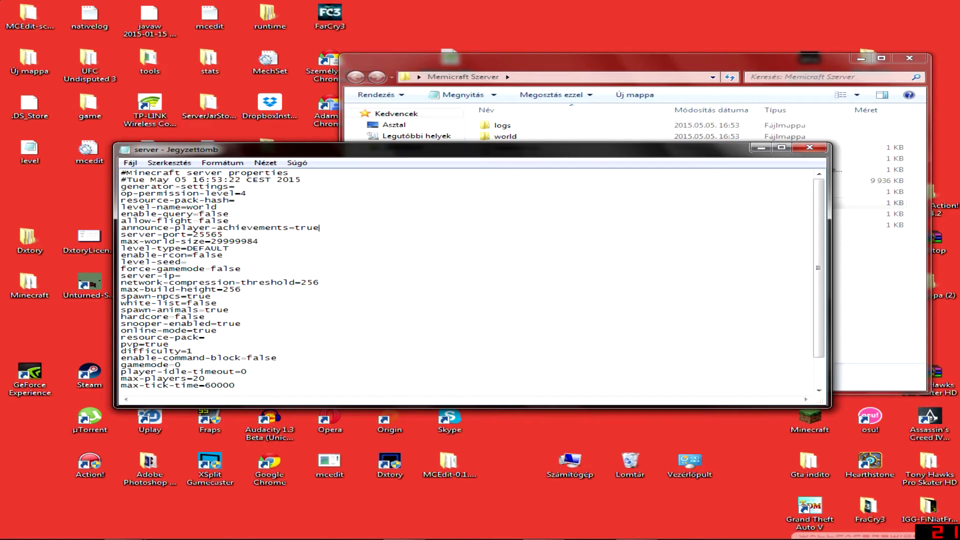
{"action": "left_click_drag", "start_coordinate": [175, 276], "coordinate": [127, 276]}
{"action": "left_click", "coordinate": [181, 276]}
Step: Switch to LogMeIn Hamachi to view this computer's IP address, and move its window closer to the server properties text
{"action": "mouse_move", "coordinate": [661, 536]}
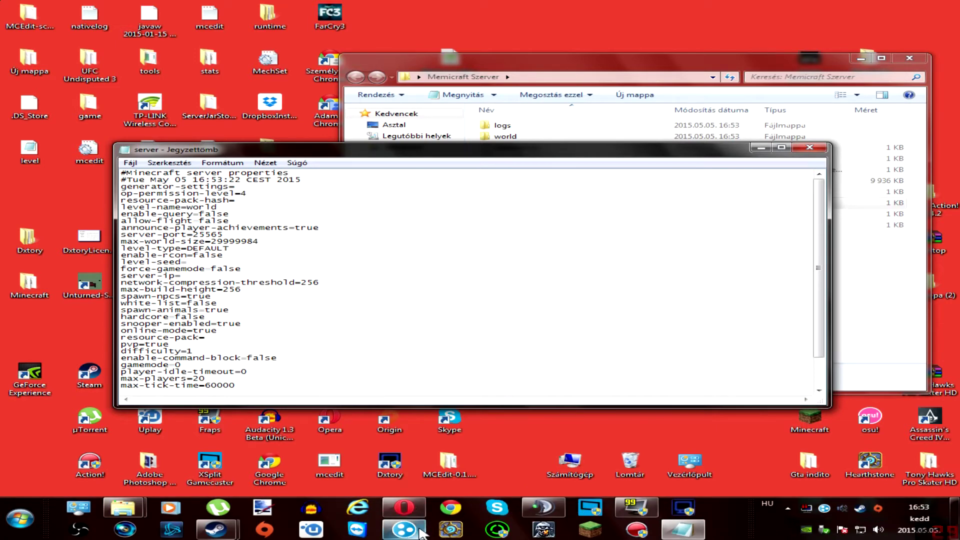
{"action": "mouse_move", "coordinate": [420, 530]}
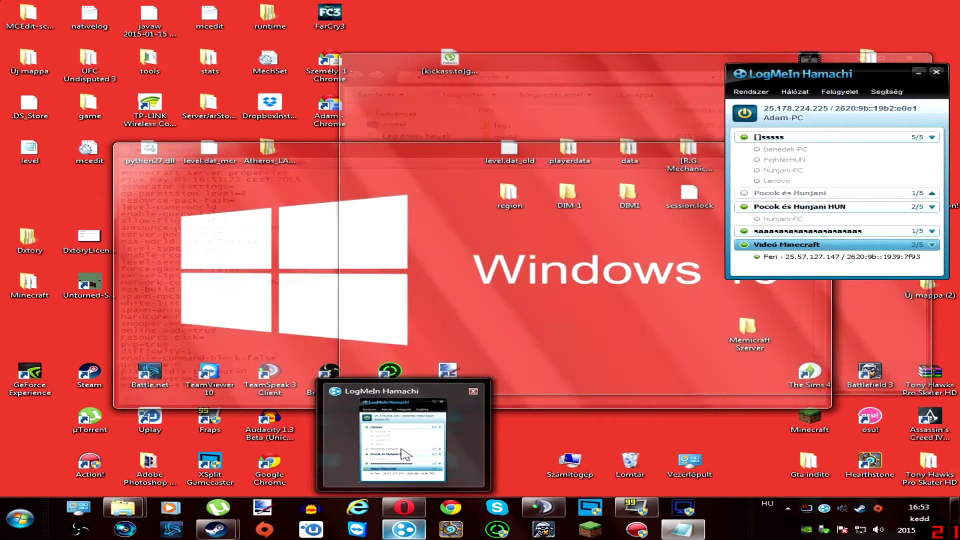
{"action": "left_click", "coordinate": [403, 443]}
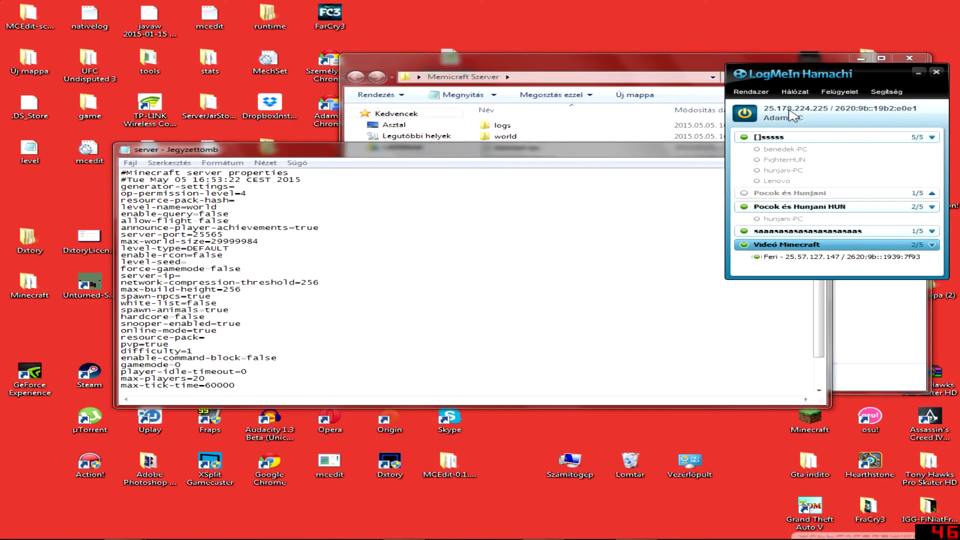
{"action": "left_click", "coordinate": [224, 255]}
{"action": "left_click_drag", "start_coordinate": [865, 74], "coordinate": [709, 127]}
{"action": "left_click", "coordinate": [228, 248]}
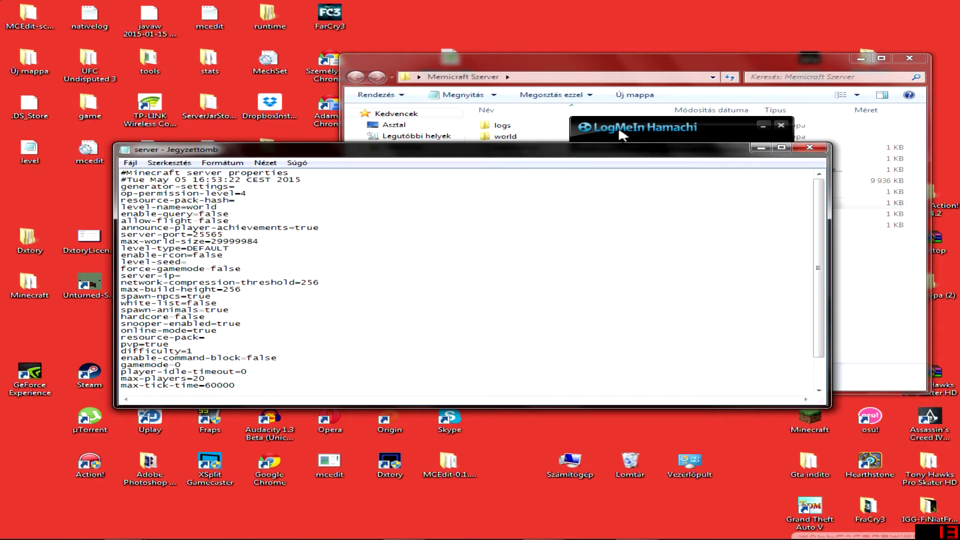
Step: Open Hamachi's dialog for creating a new network and move it clear of the server properties text
{"action": "left_click", "coordinate": [639, 145]}
{"action": "left_click", "coordinate": [598, 173]}
{"action": "left_click", "coordinate": [446, 150]}
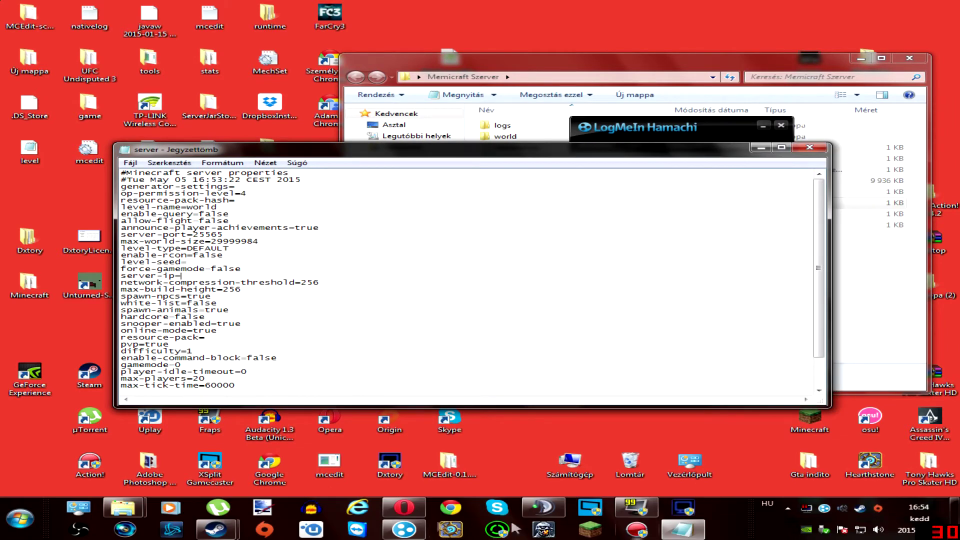
{"action": "mouse_move", "coordinate": [404, 529]}
{"action": "left_click", "coordinate": [486, 376]}
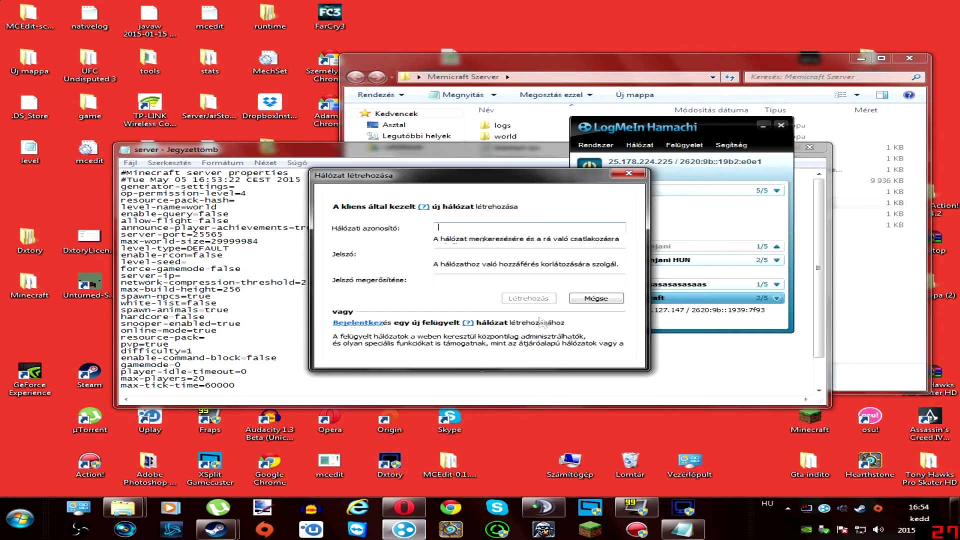
{"action": "left_click_drag", "start_coordinate": [584, 180], "coordinate": [753, 151]}
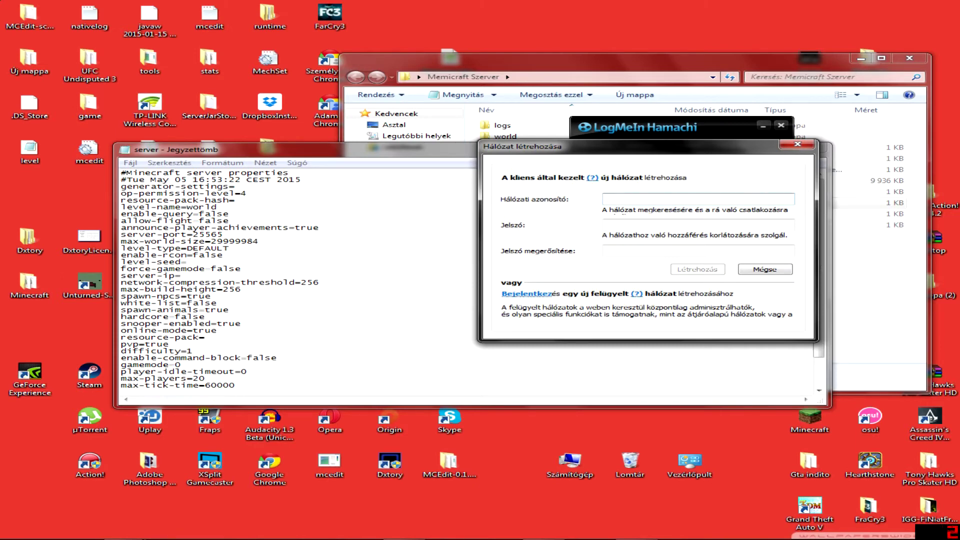
Step: Enter "WC SZAR SAJT MEG FASZ anyád" as the new network's ID
{"action": "type", "text": "sssssssssassssssss"}
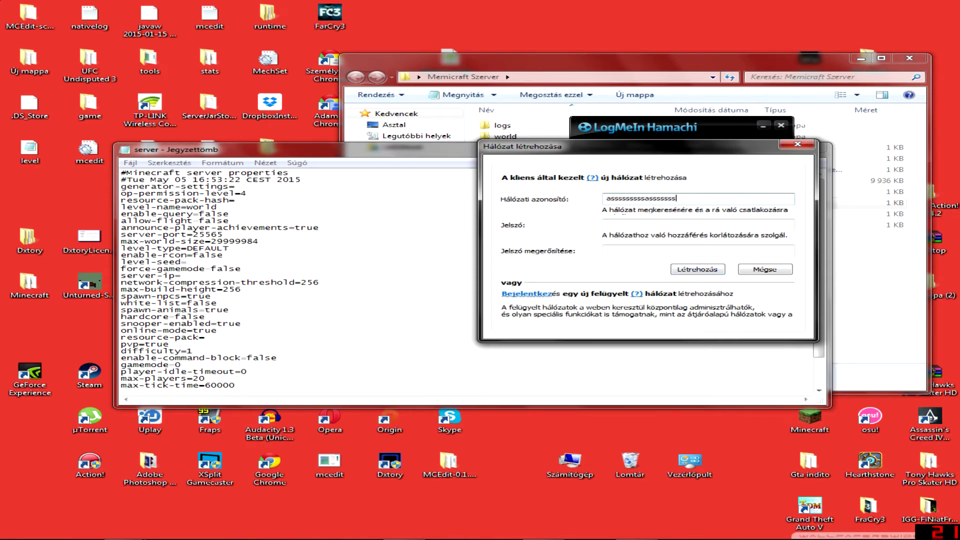
{"action": "key", "text": "ctrl+a"}
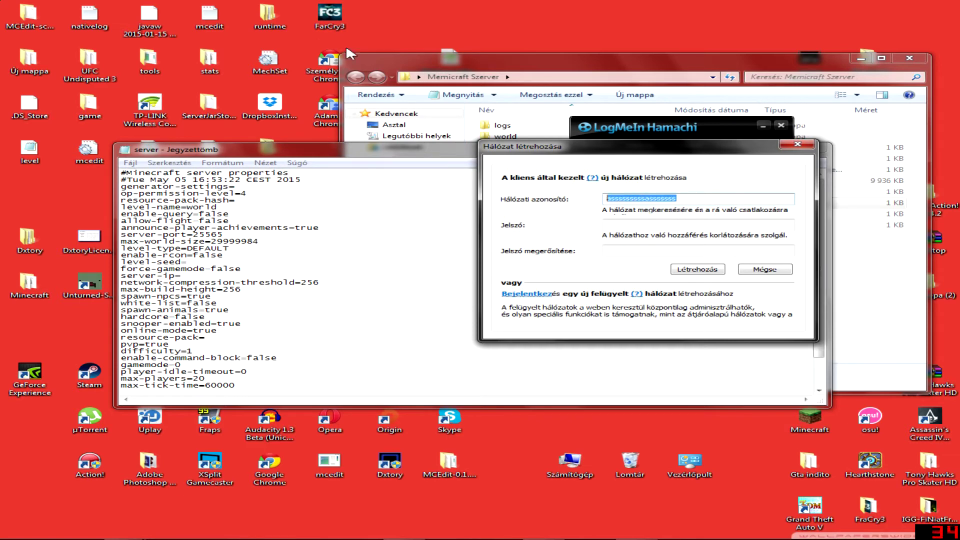
{"action": "key", "text": "BackSpace"}
{"action": "type", "text": "WC SZAR SAJT MEG FASZ anyád"}
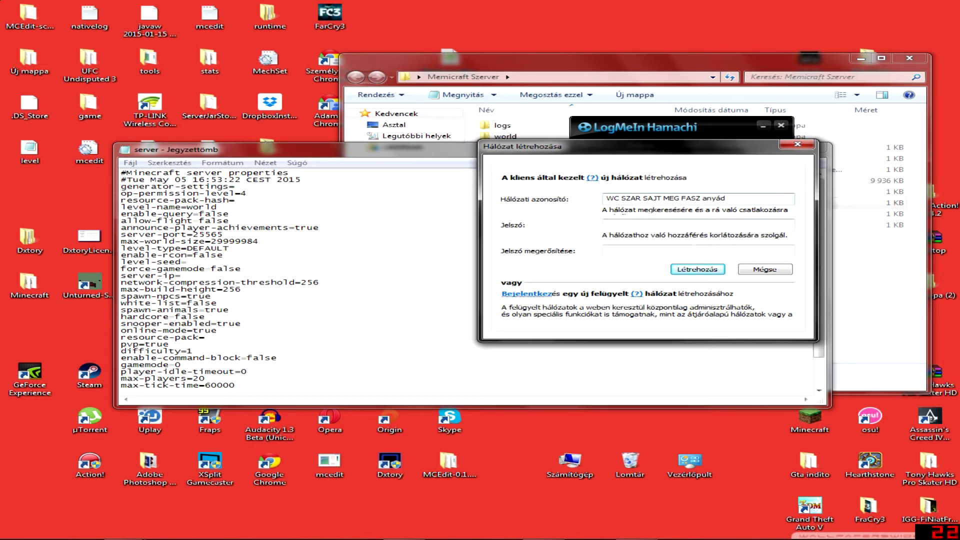
Step: Enter matching values for the network password and its confirmation, submit the new network, and return to the server properties file
{"action": "left_click", "coordinate": [650, 225]}
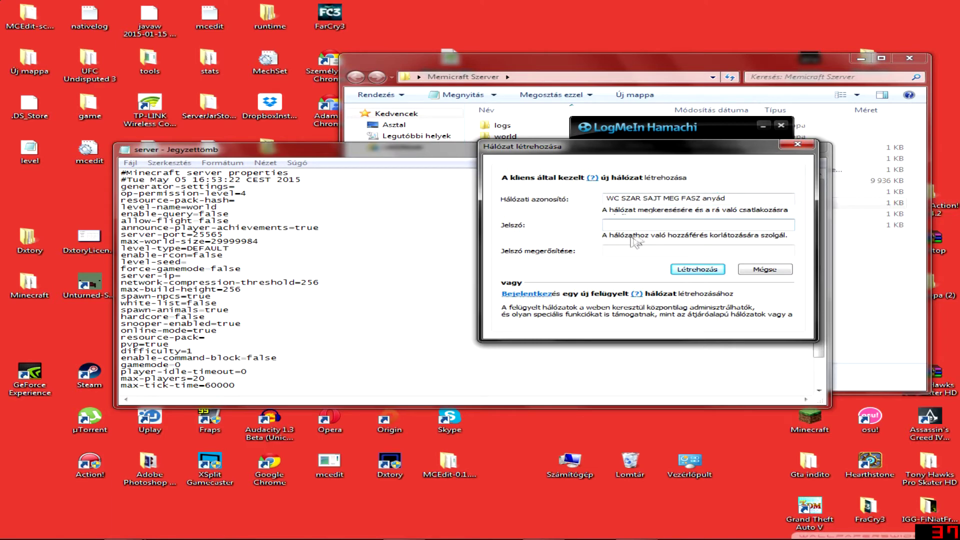
{"action": "type", "text": "•••"}
{"action": "left_click", "coordinate": [720, 271]}
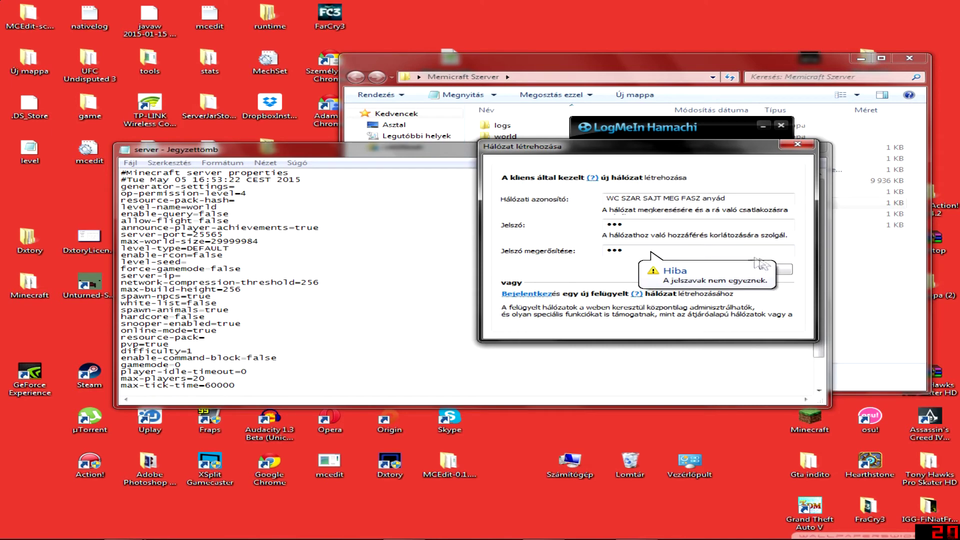
{"action": "double_click", "coordinate": [615, 250]}
{"action": "key", "text": "BackSpace"}
{"action": "type", "text": "•••"}
{"action": "key", "text": "shift+Tab"}
{"action": "type", "text": "••"}
{"action": "key", "text": "Return"}
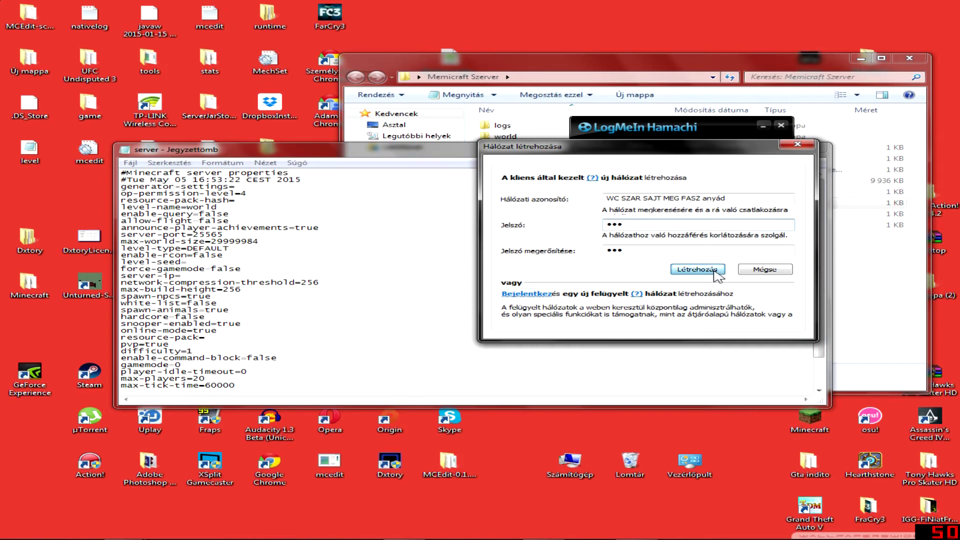
{"action": "key", "text": "alt+Tab"}
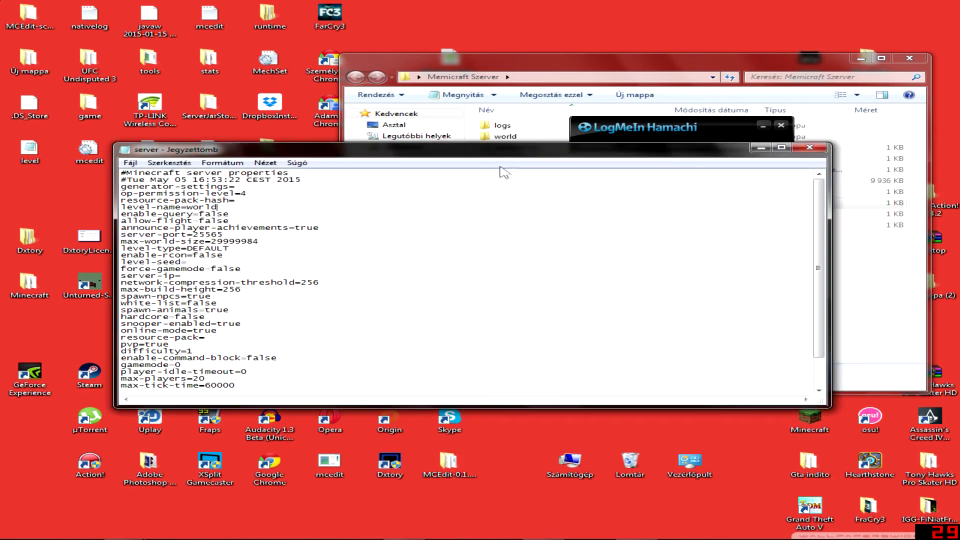
Step: Close the Hamachi window and the server properties file
{"action": "left_click", "coordinate": [638, 129]}
{"action": "left_click", "coordinate": [782, 127]}
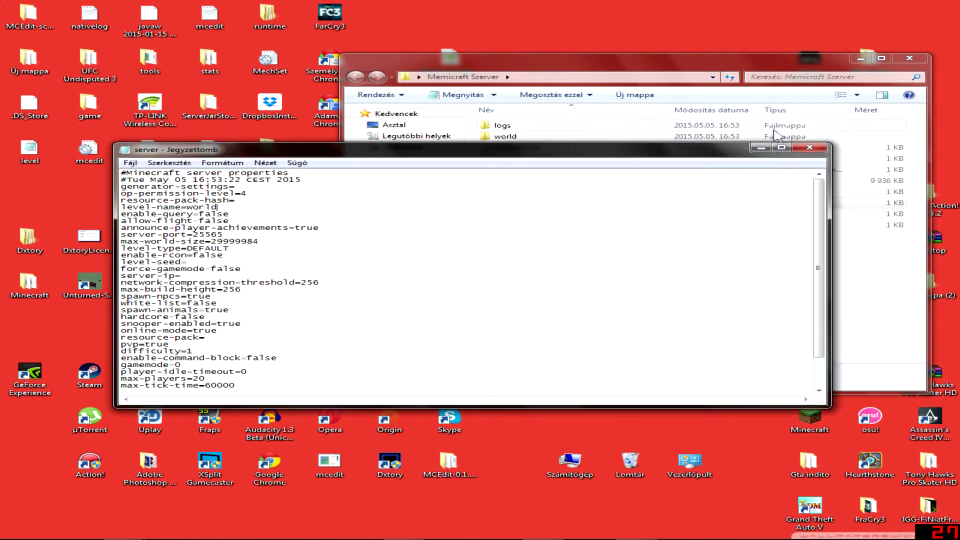
{"action": "left_click", "coordinate": [810, 150]}
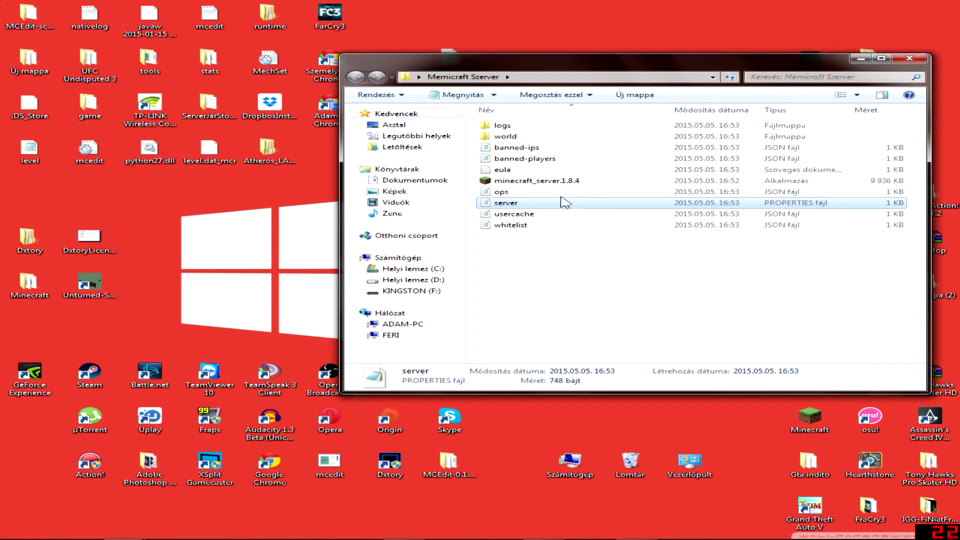
Step: Run minecraft_server.1.8.4 to start the server, and close the Minecraft server window and the Memicraft Szerver folder
{"action": "double_click", "coordinate": [579, 182]}
{"action": "left_click", "coordinate": [523, 282]}
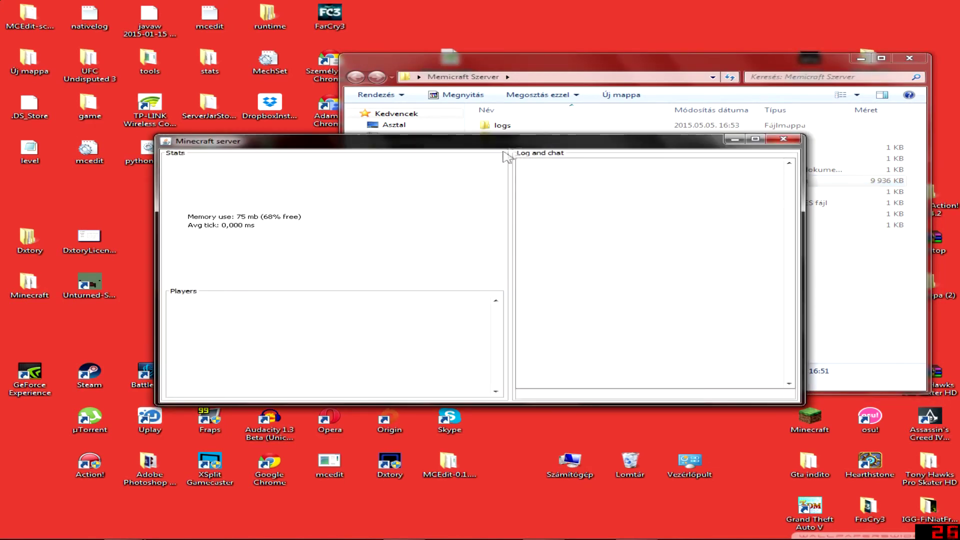
{"action": "left_click", "coordinate": [784, 139]}
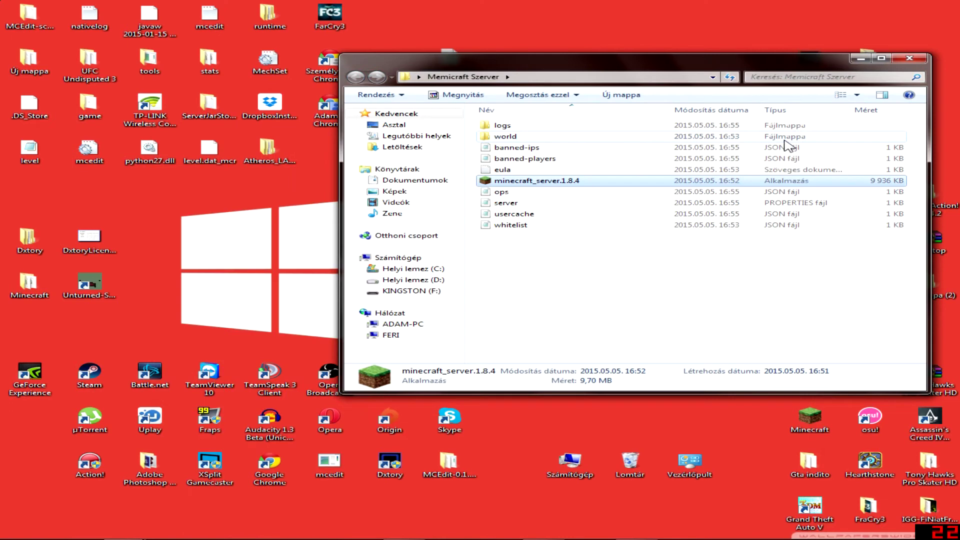
{"action": "left_click", "coordinate": [906, 60]}
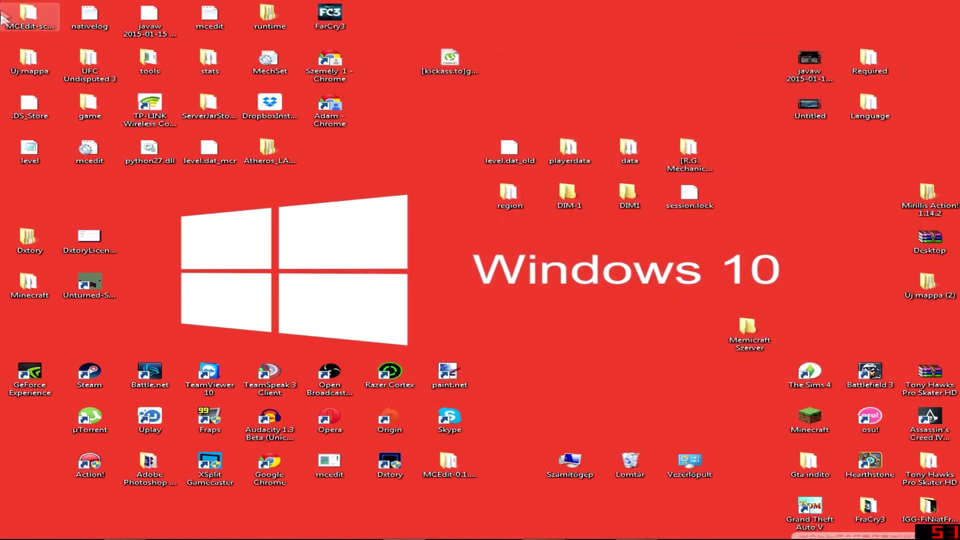
{"action": "key", "text": "ctrl+a"}
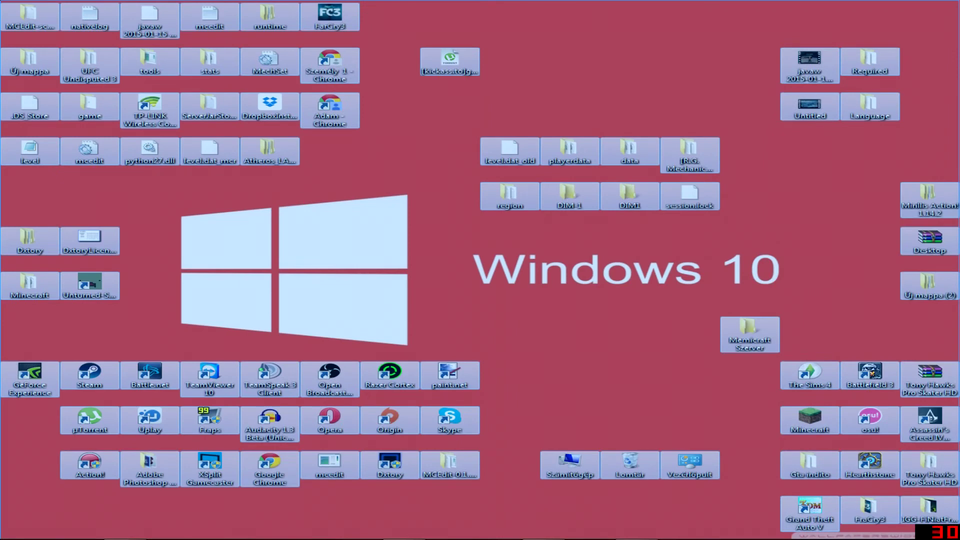
{"action": "left_click", "coordinate": [510, 339]}
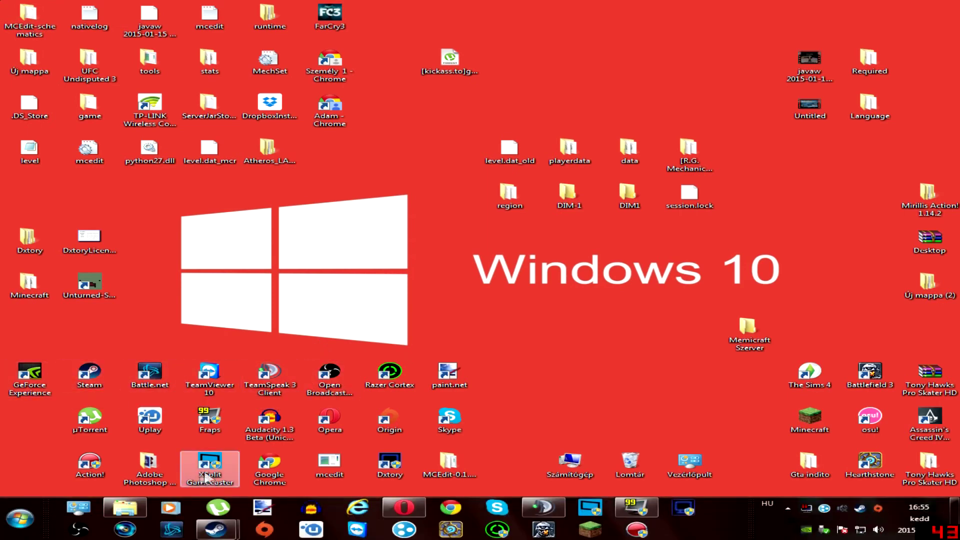
{"action": "left_click", "coordinate": [125, 518]}
{"action": "left_click", "coordinate": [890, 46]}
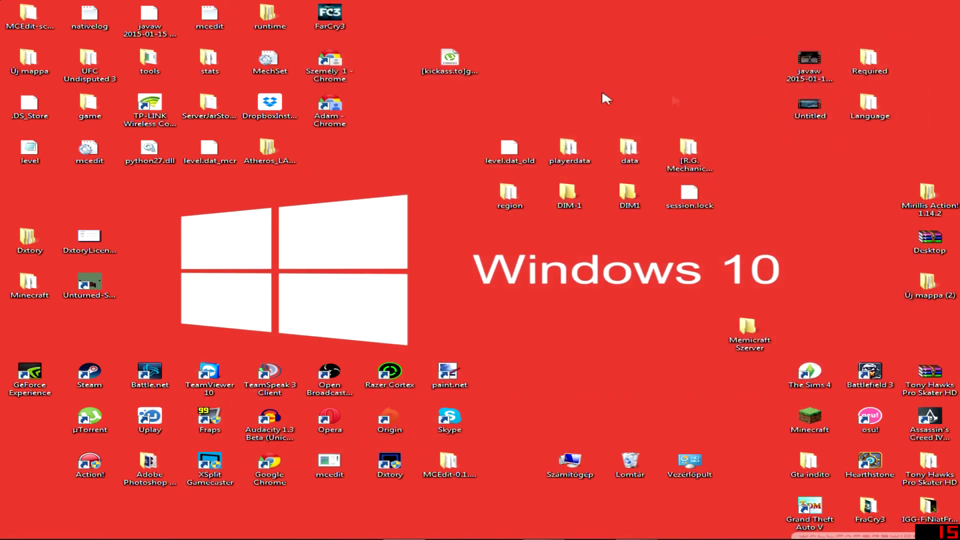
Step: Move the [kickass.to] torrent file beside the Atheros folder and the Memicraft Szerver folder to the desktop's upper-right corner
{"action": "left_click_drag", "start_coordinate": [450, 59], "coordinate": [330, 148]}
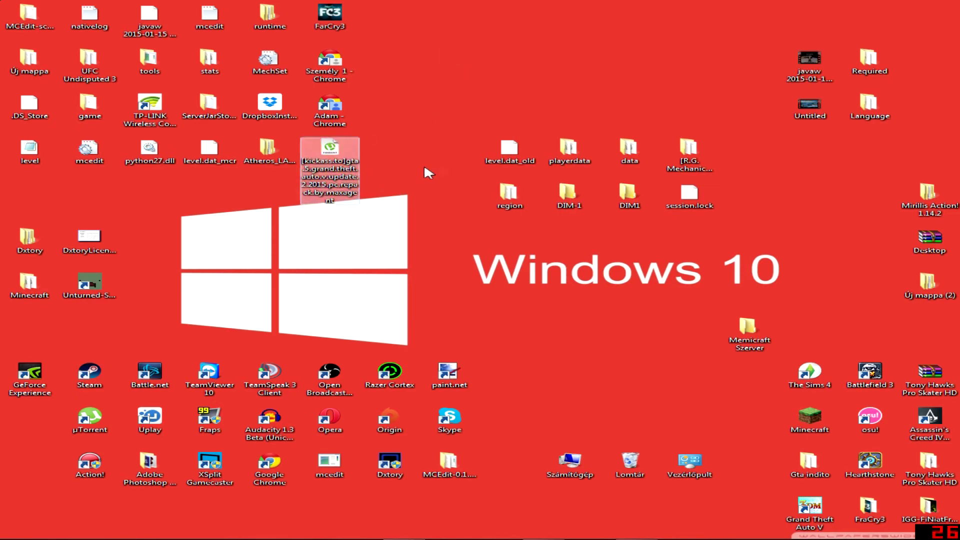
{"action": "left_click", "coordinate": [496, 151]}
{"action": "left_click_drag", "start_coordinate": [1, 200], "coordinate": [933, 17]}
{"action": "left_click", "coordinate": [584, 310]}
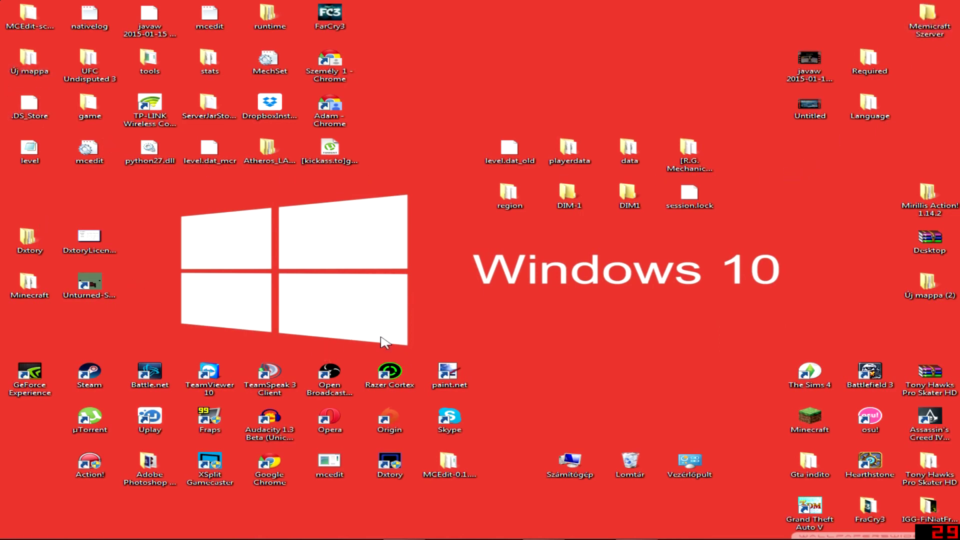